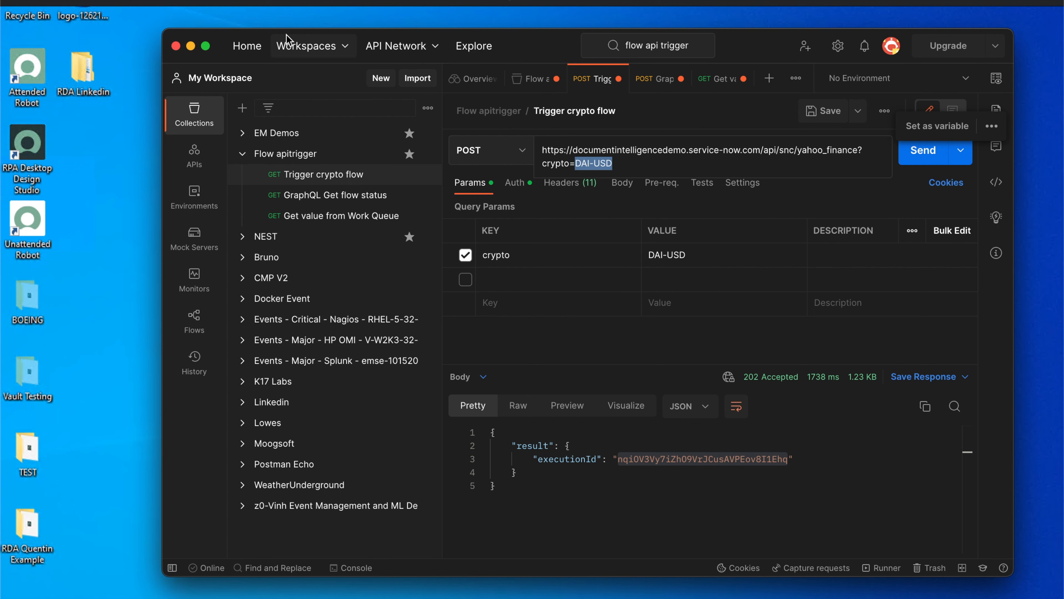
- Minimize the Postman window and open Google Chrome
click(191, 46)
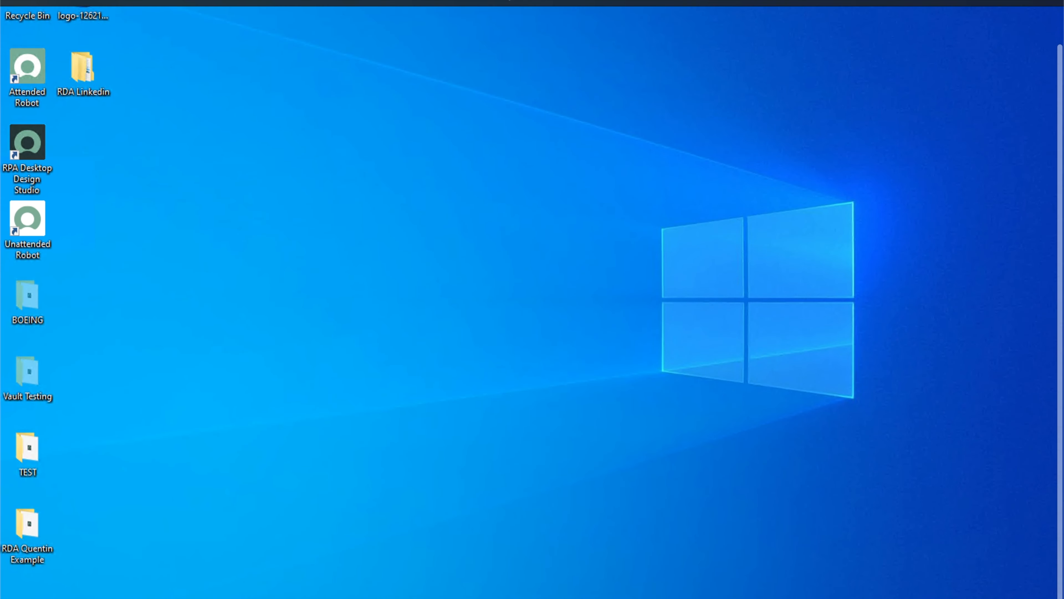
key(super)
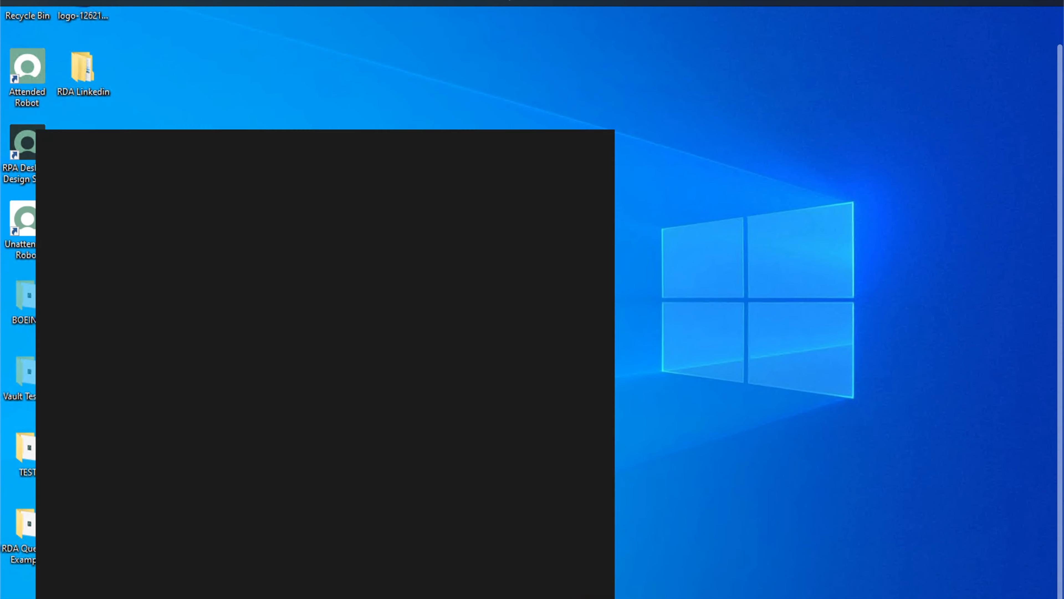
text(chrome)
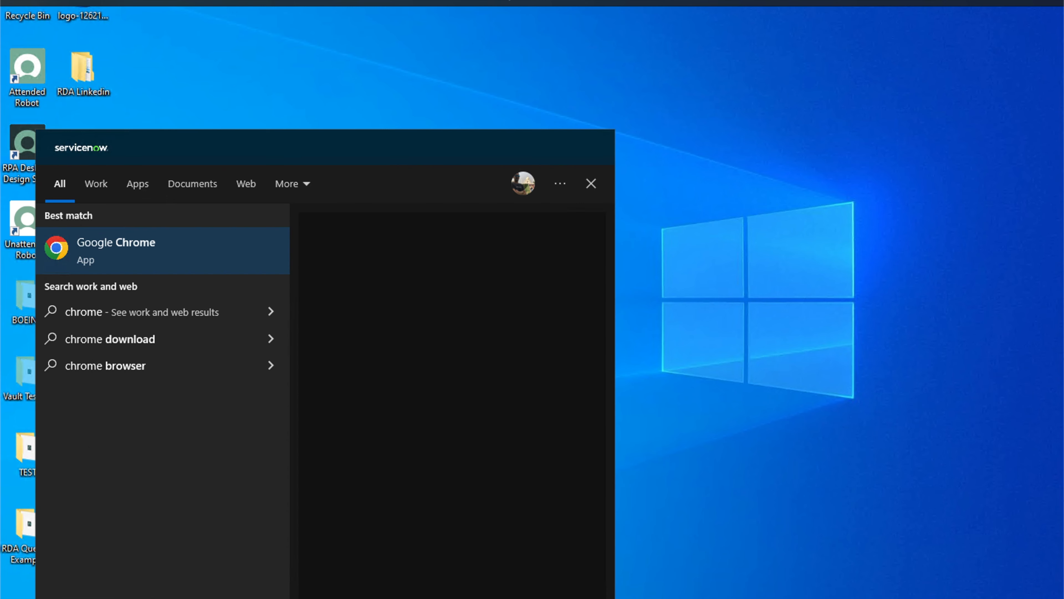
click(146, 256)
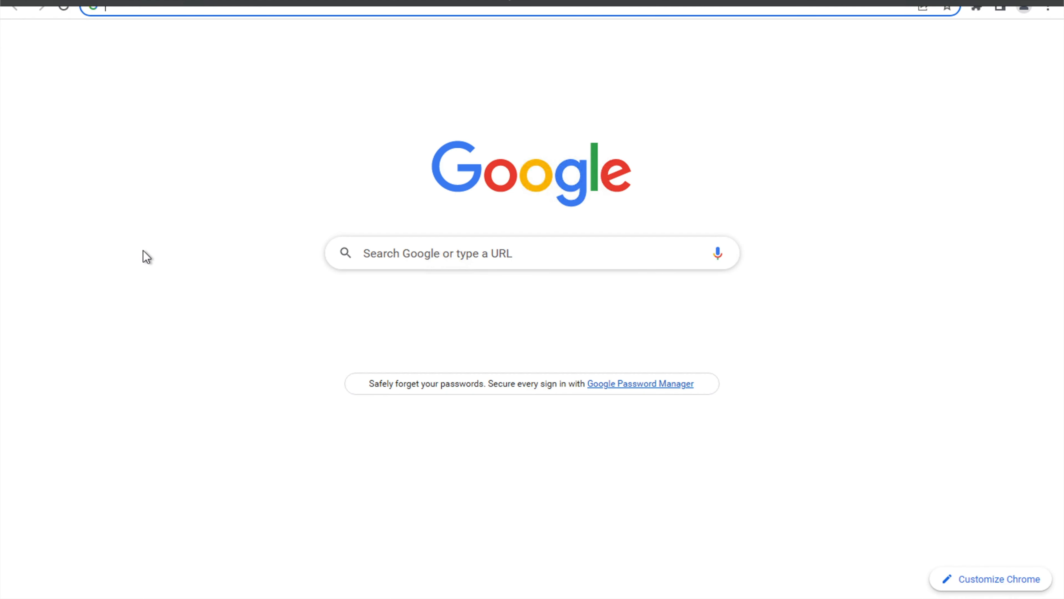
- Search Google for "yahoo crypto finance" and open the Crypto page of Yahoo Finance
click(382, 250)
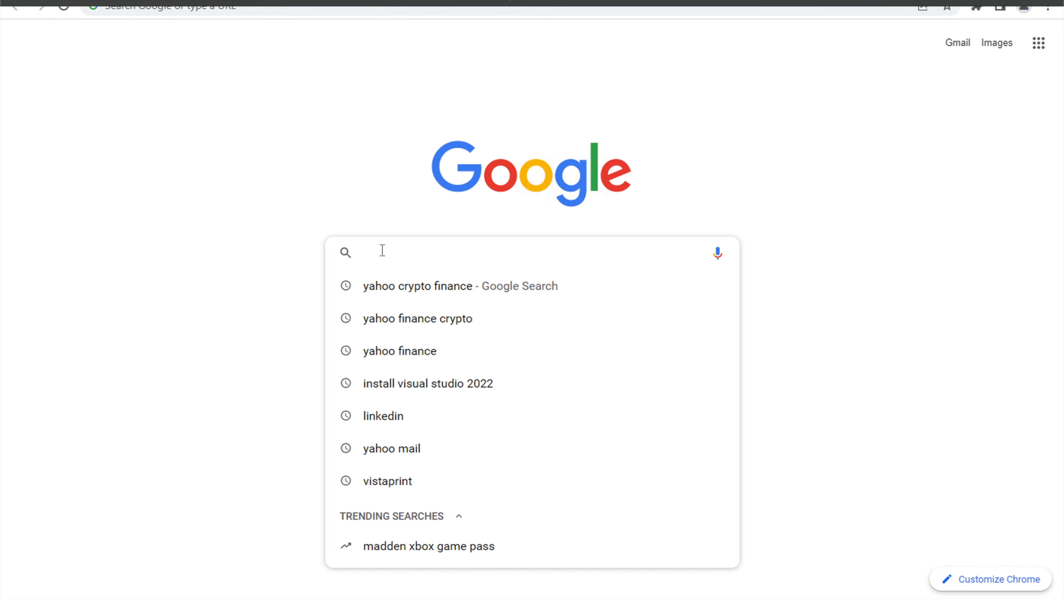
text(yah)
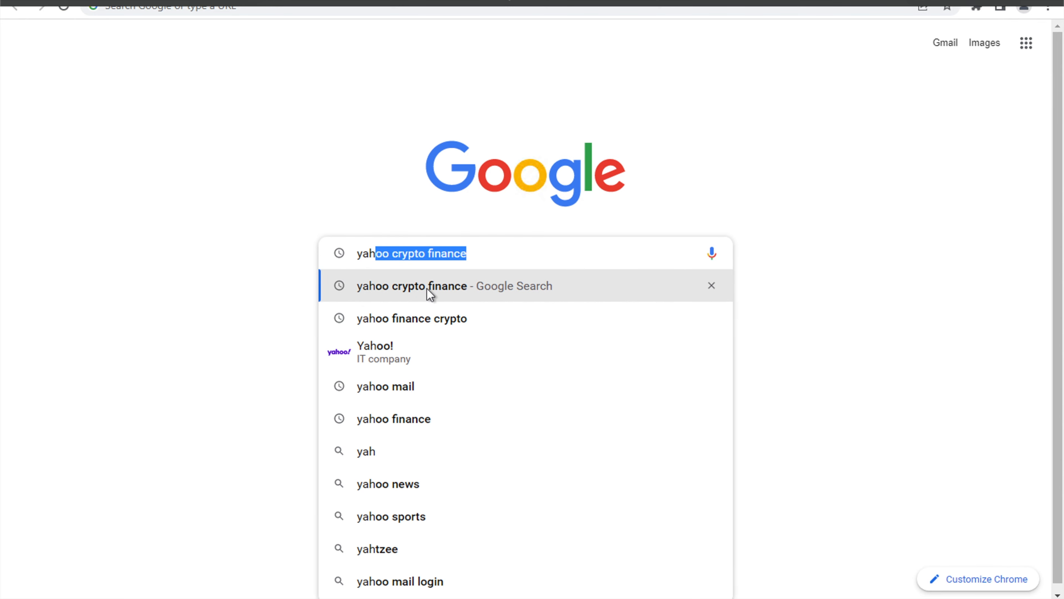
click(430, 295)
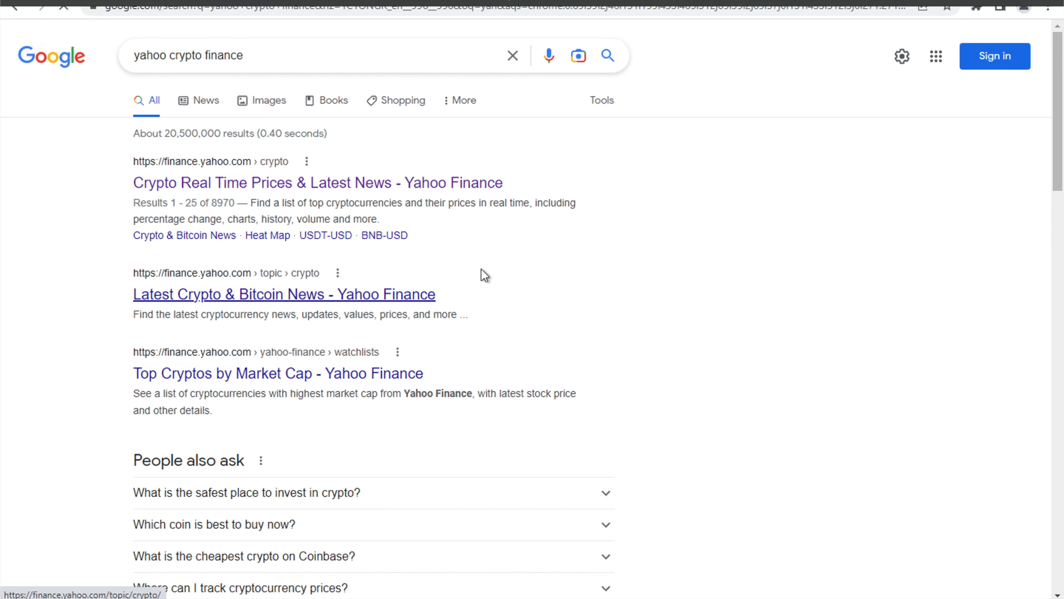
click(223, 184)
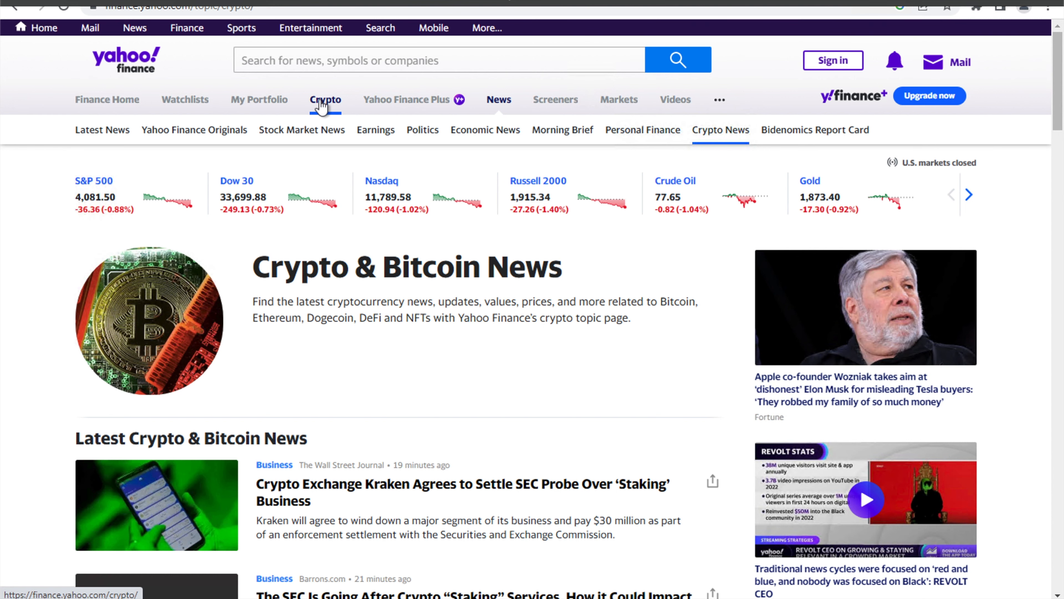
click(321, 107)
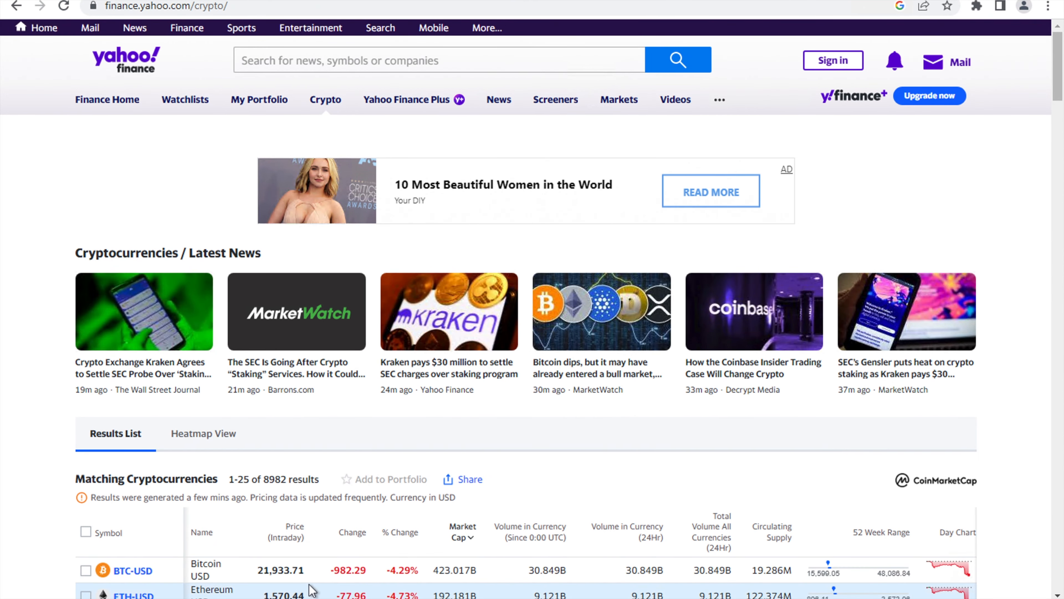
- Copy the BUSD-USD symbol from the Matching Cryptocurrencies list and close the browser
scroll(312, 590, down, 5)
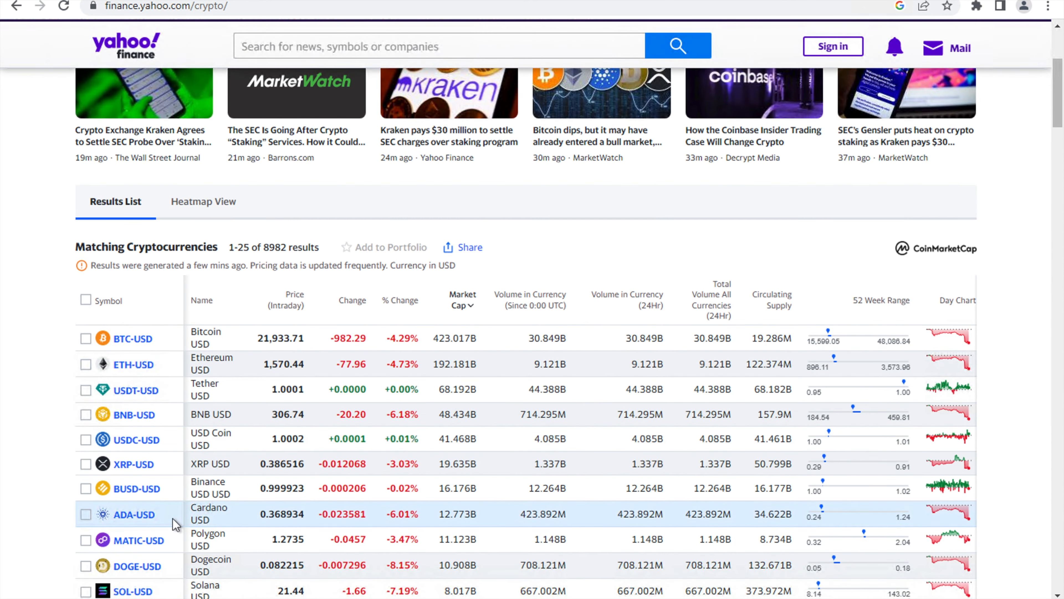
drag(165, 491, 109, 494)
key(ctrl+c)
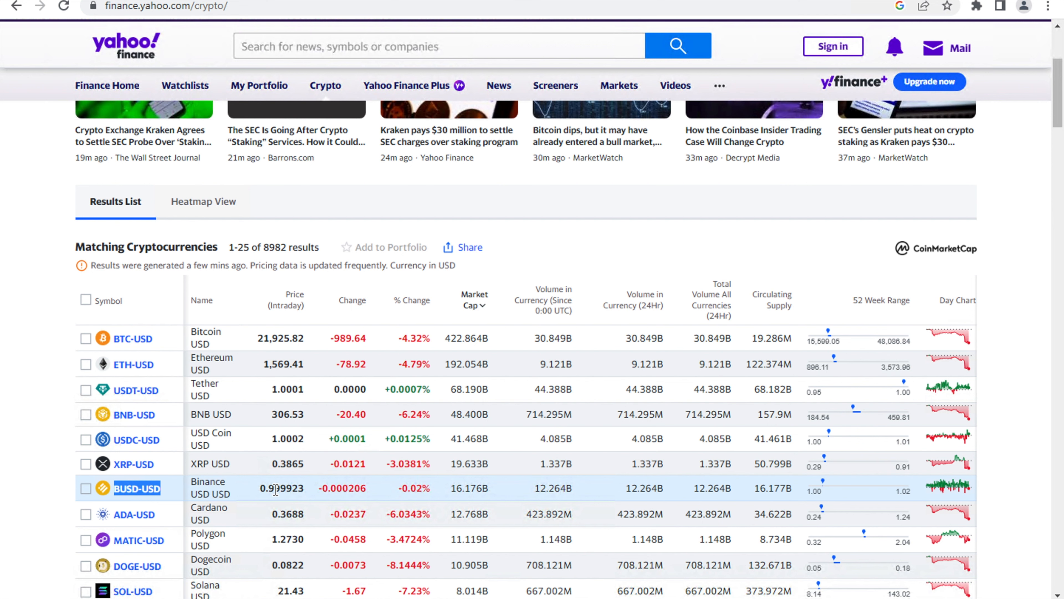
scroll(687, 298, up, 2)
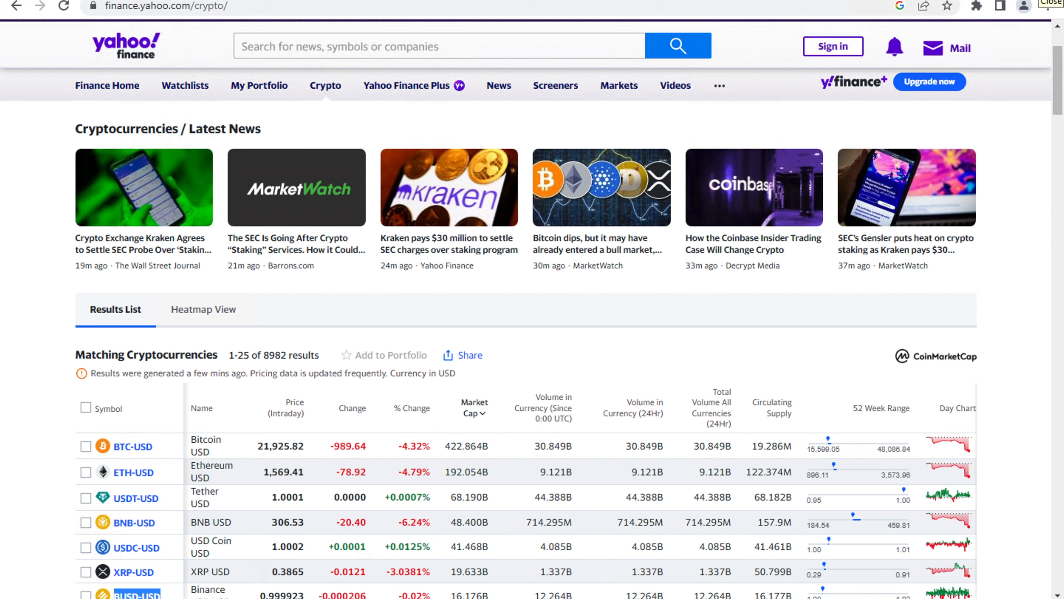
click(1052, 2)
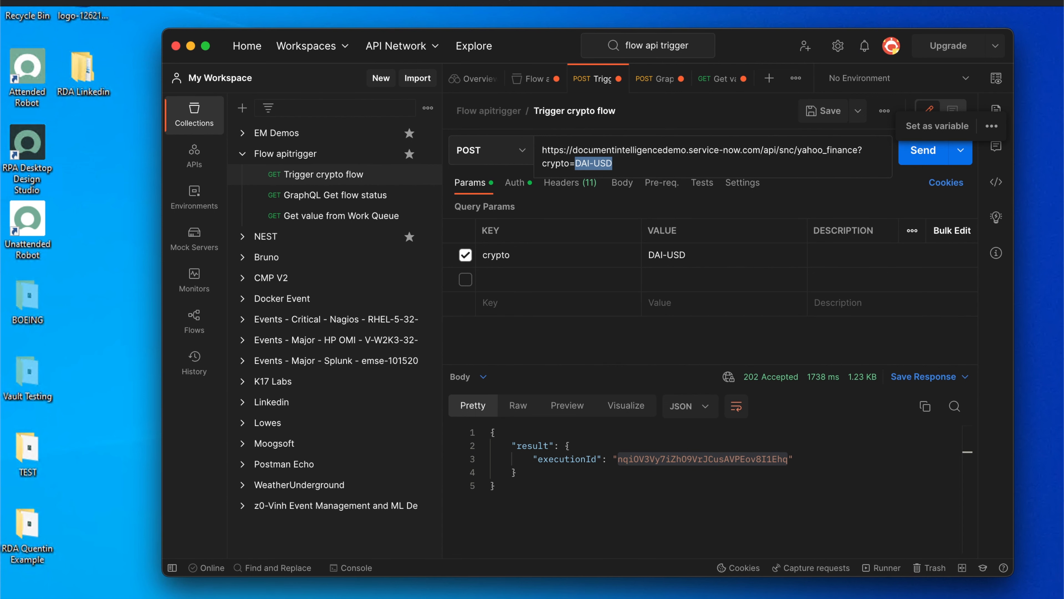
- Set the crypto query parameter of the Trigger crypto flow request to BUSD-USD in Postman and send the request
drag(749, 54, 717, 46)
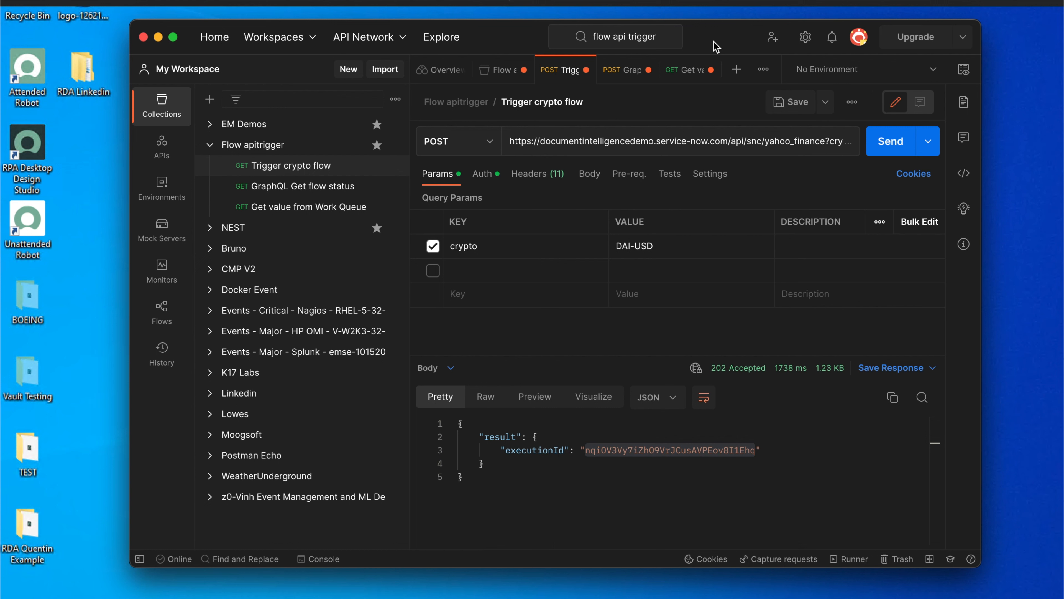
click(736, 142)
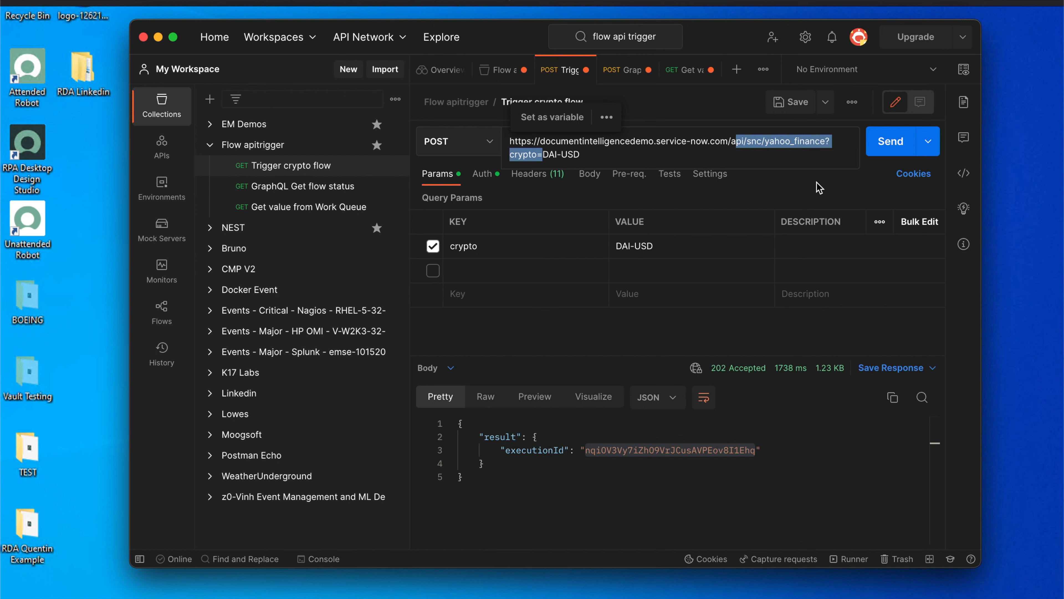
click(789, 153)
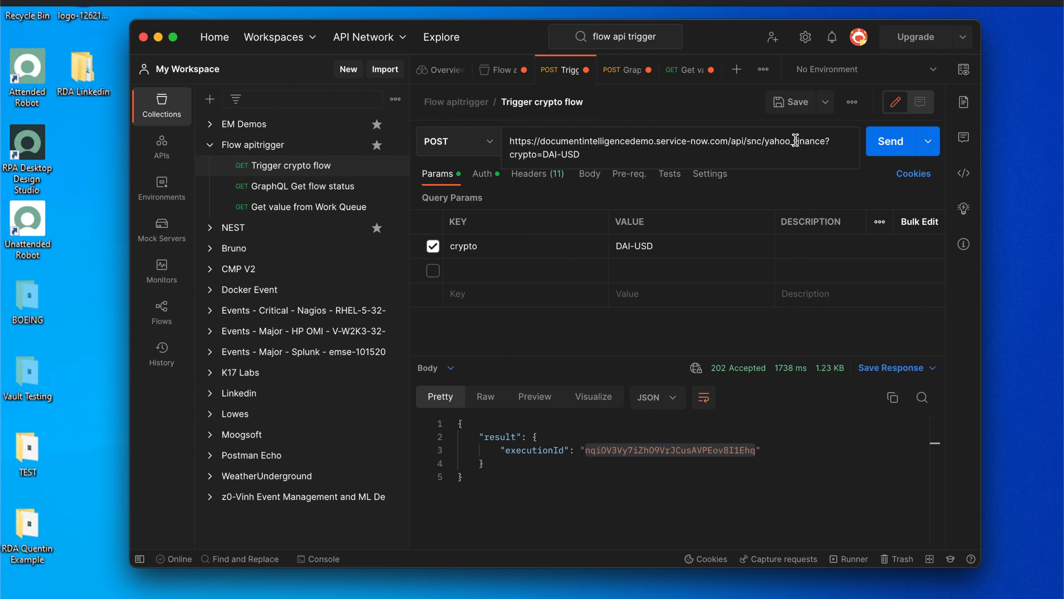
drag(581, 154, 543, 154)
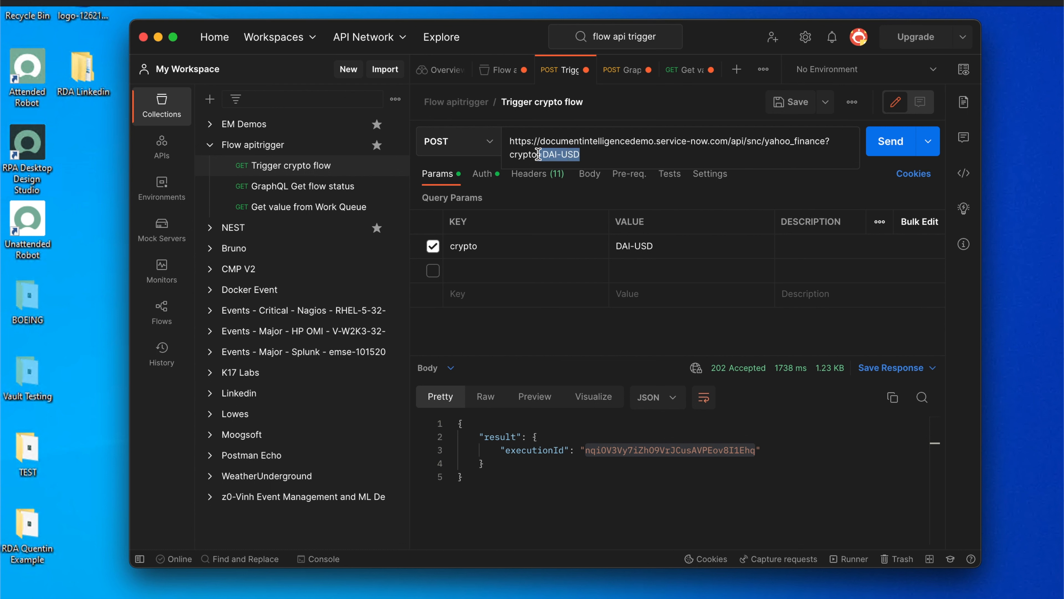
click(671, 245)
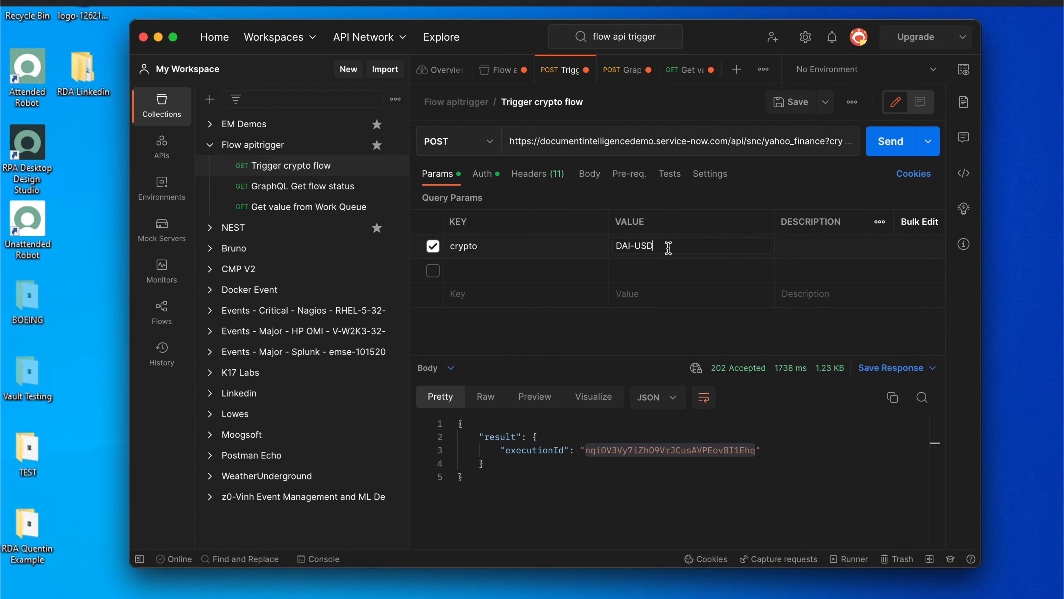
drag(668, 245, 584, 246)
key(ctrl+v)
click(698, 251)
click(879, 147)
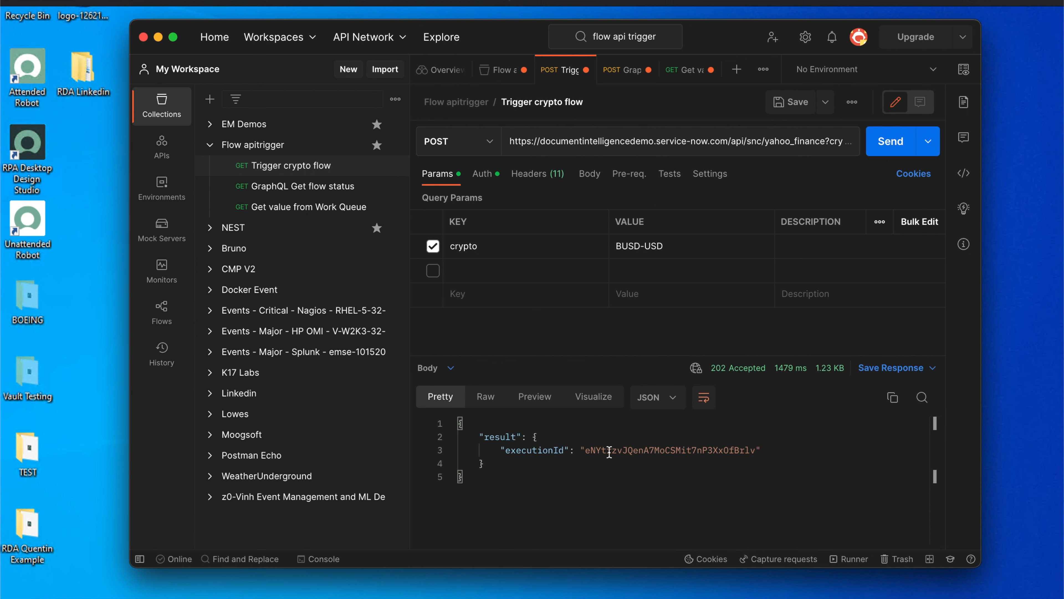
- Copy the executionId value from the Trigger crypto flow response and reposition the Postman window
double_click(586, 450)
drag(587, 450, 755, 450)
key(super+c)
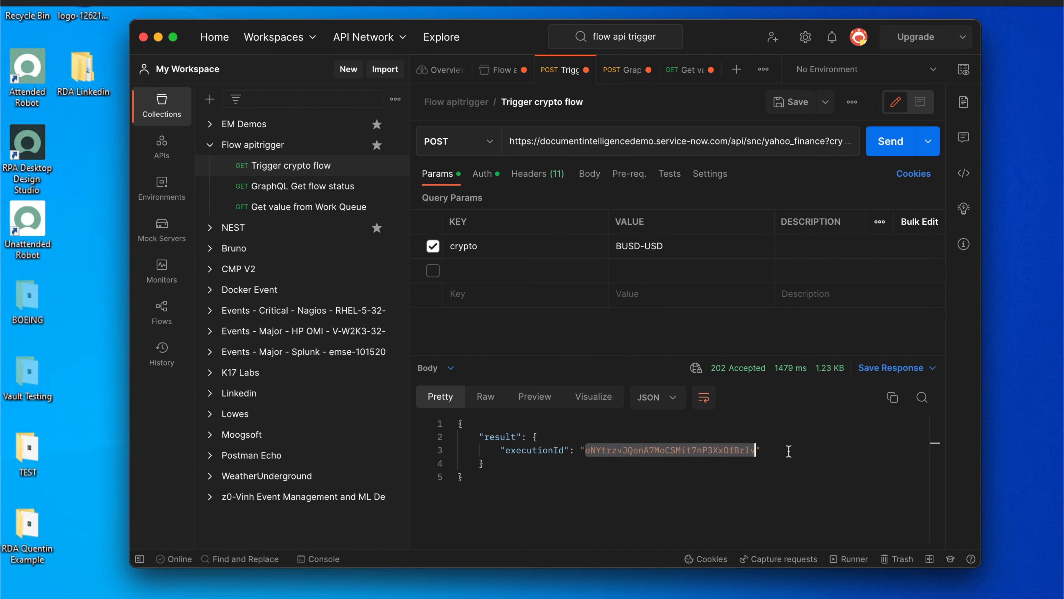
drag(187, 30, 627, 59)
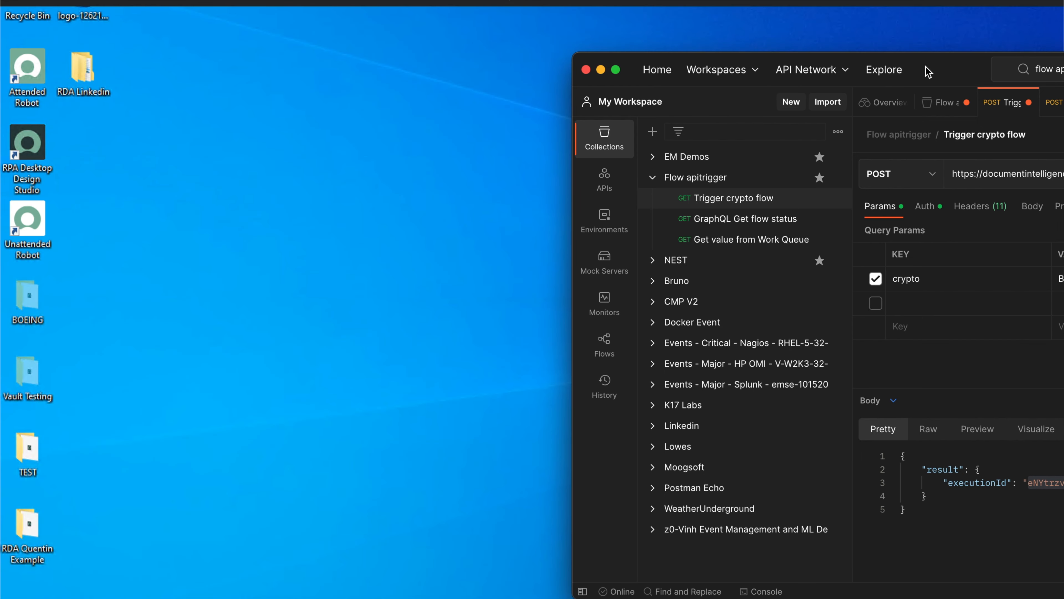
drag(936, 61, 394, 21)
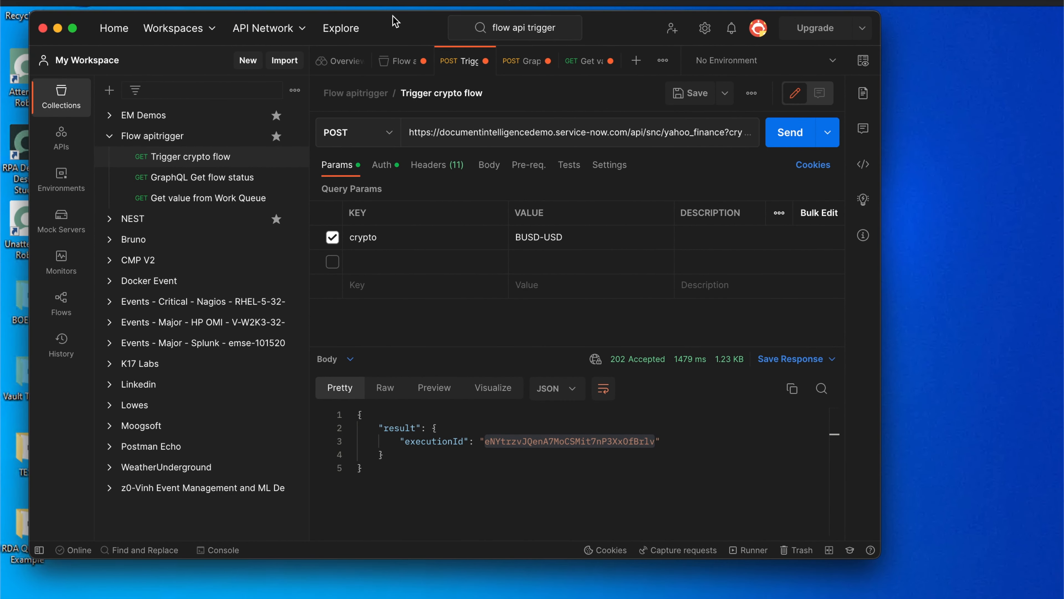
- Run the GraphQL Get flow status query with the copied execution ID and inspect the state in its response
click(213, 178)
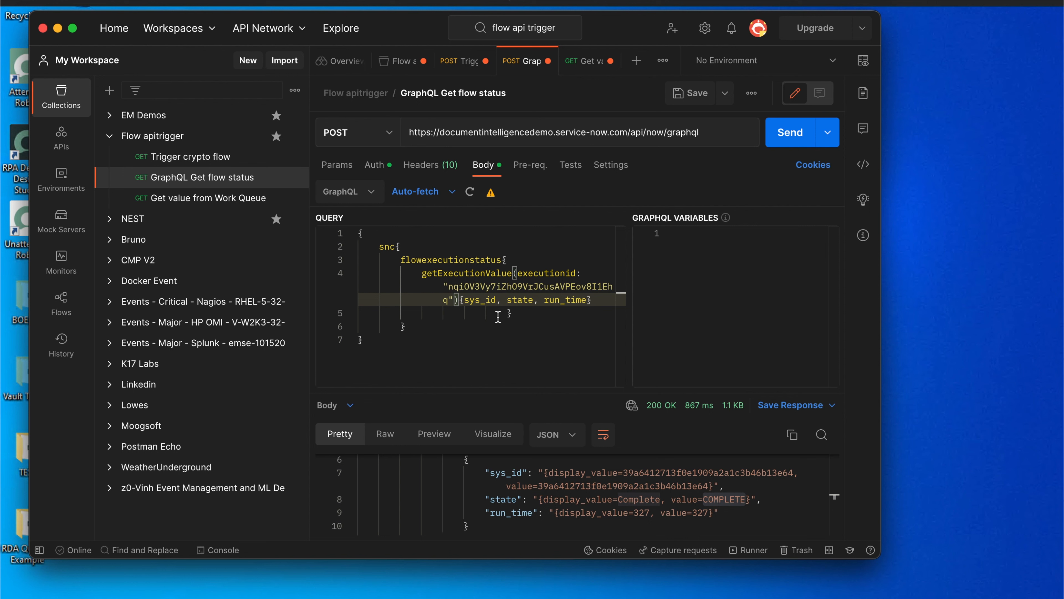
double_click(479, 286)
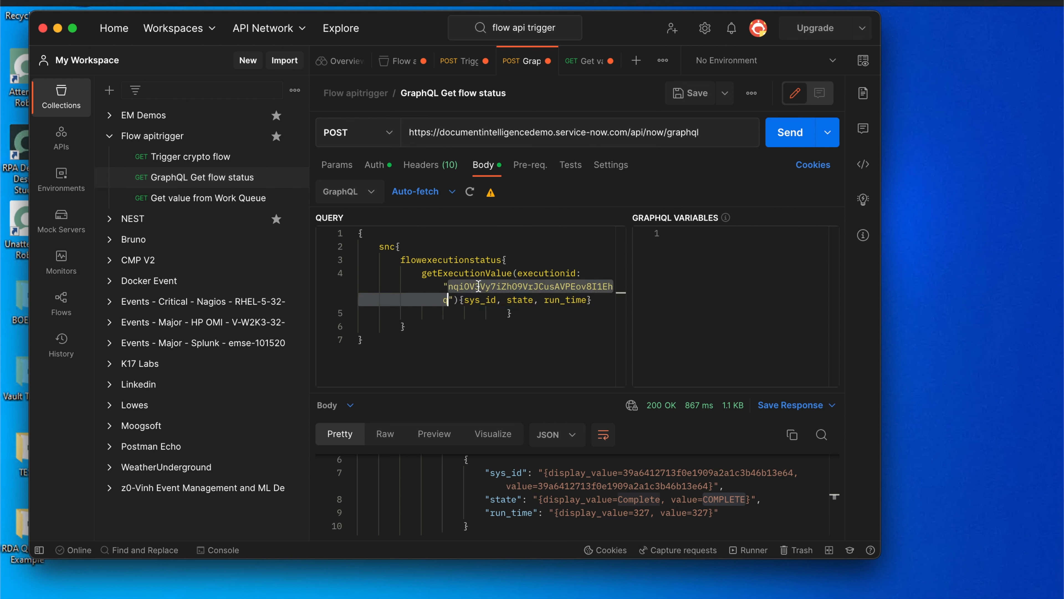
key(super+v)
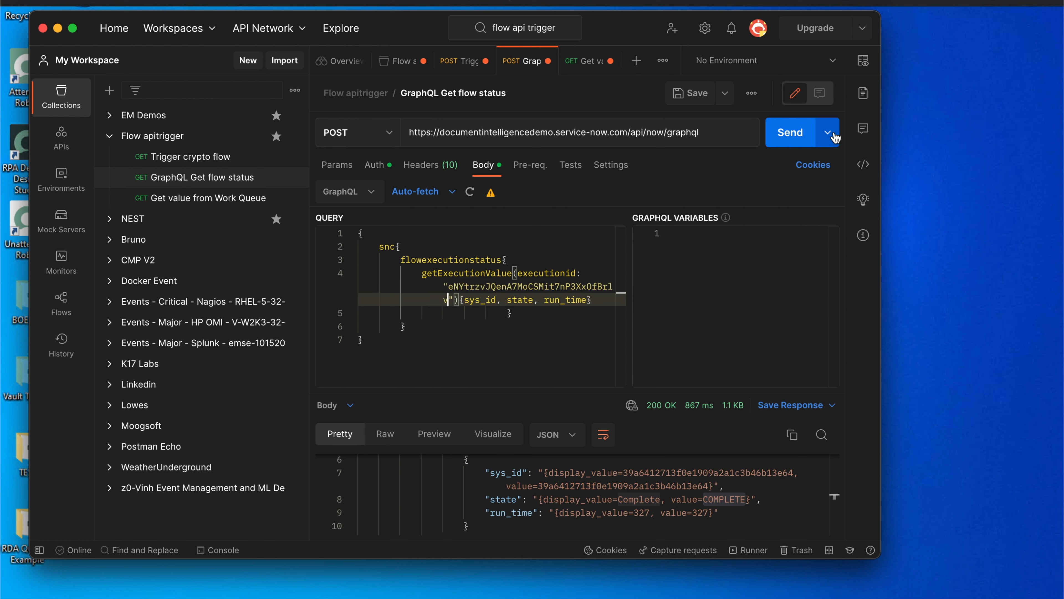
click(789, 133)
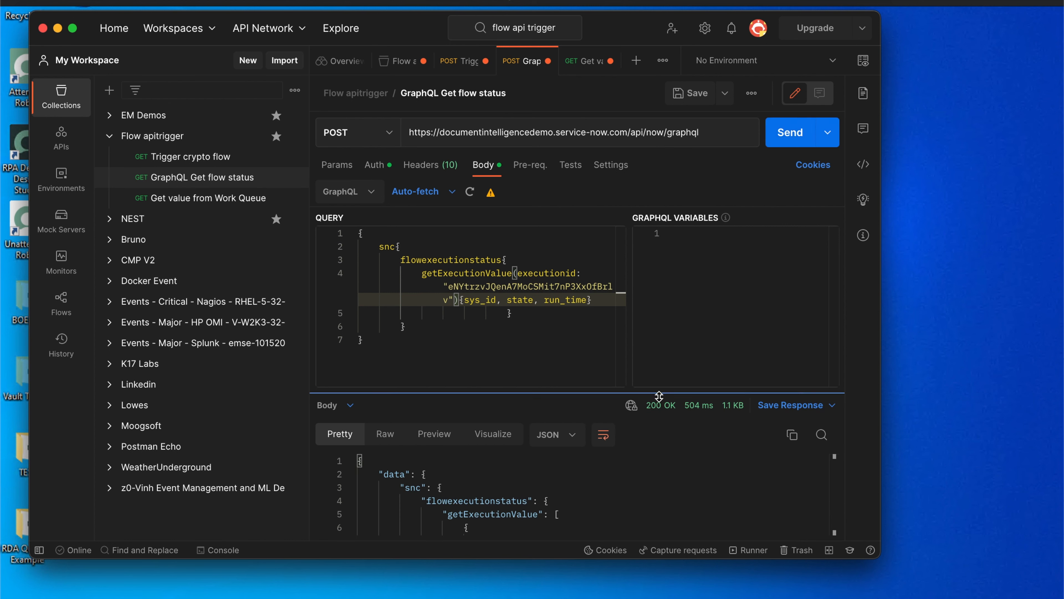
scroll(649, 478, down, 4)
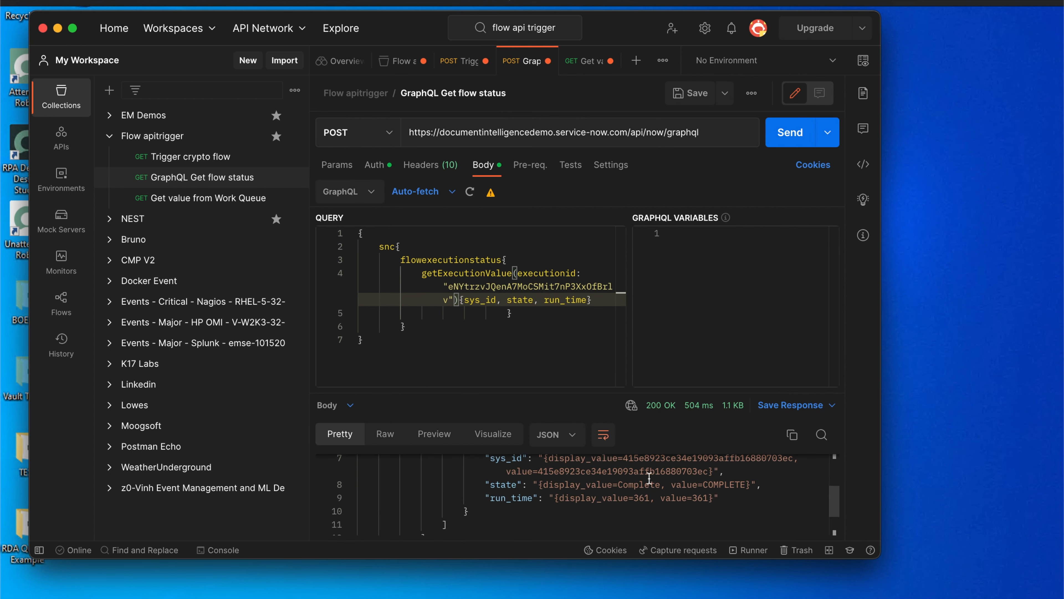
scroll(649, 478, up, 1)
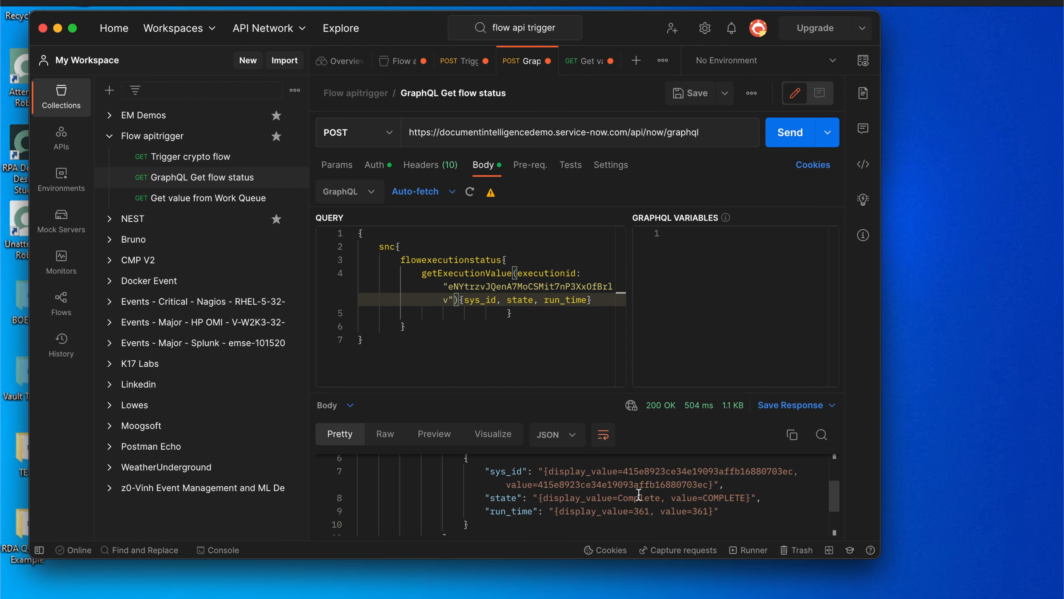
click(749, 497)
drag(749, 498, 703, 497)
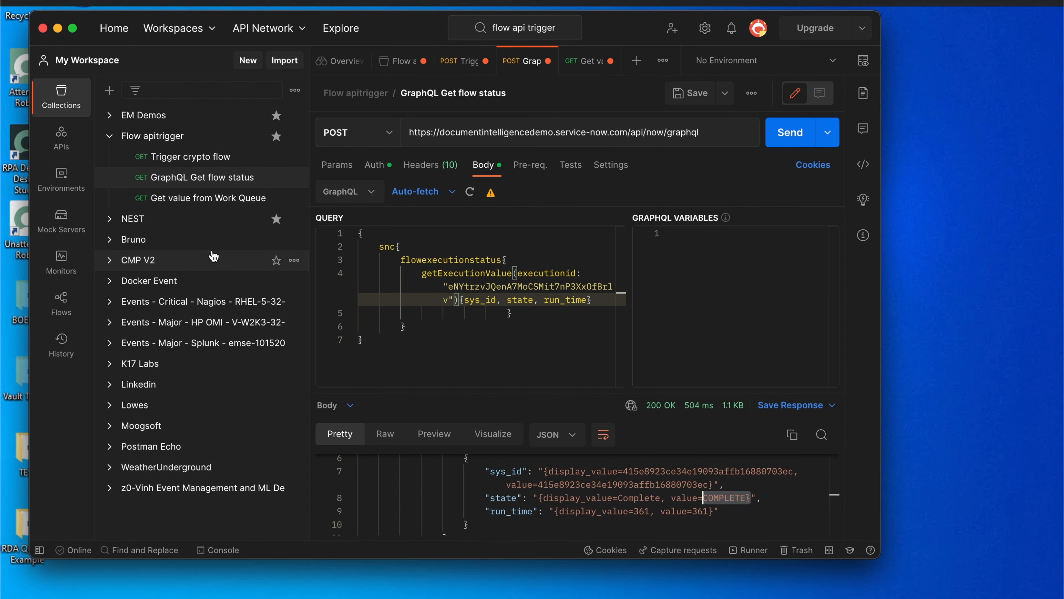
- Append the BUSD-USD crypto value from the Trigger crypto flow request to sysparm_query in the Get value from Work Queue request
click(211, 163)
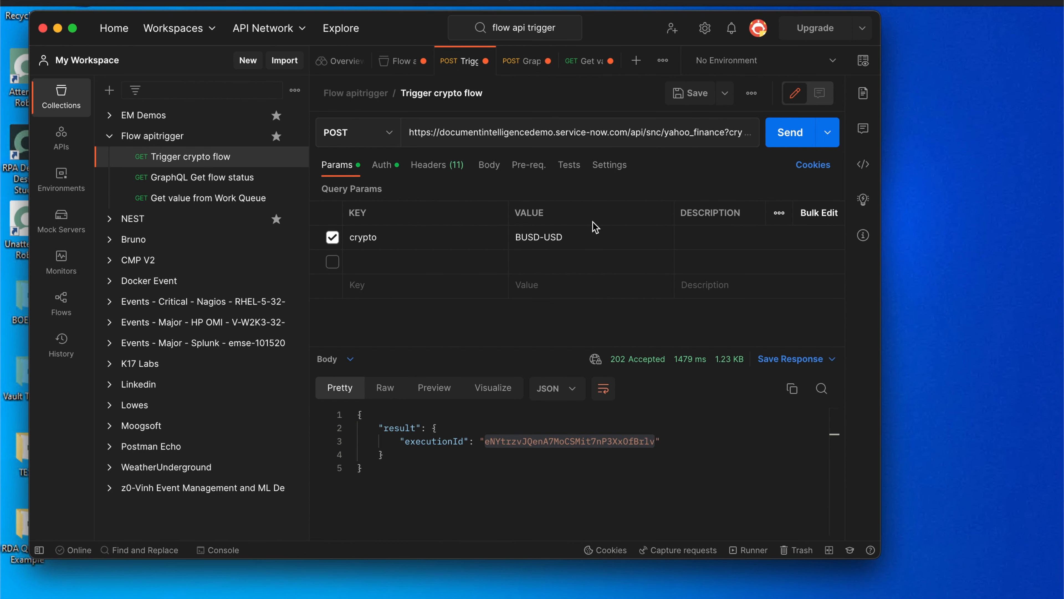
drag(585, 237, 519, 238)
key(super+c)
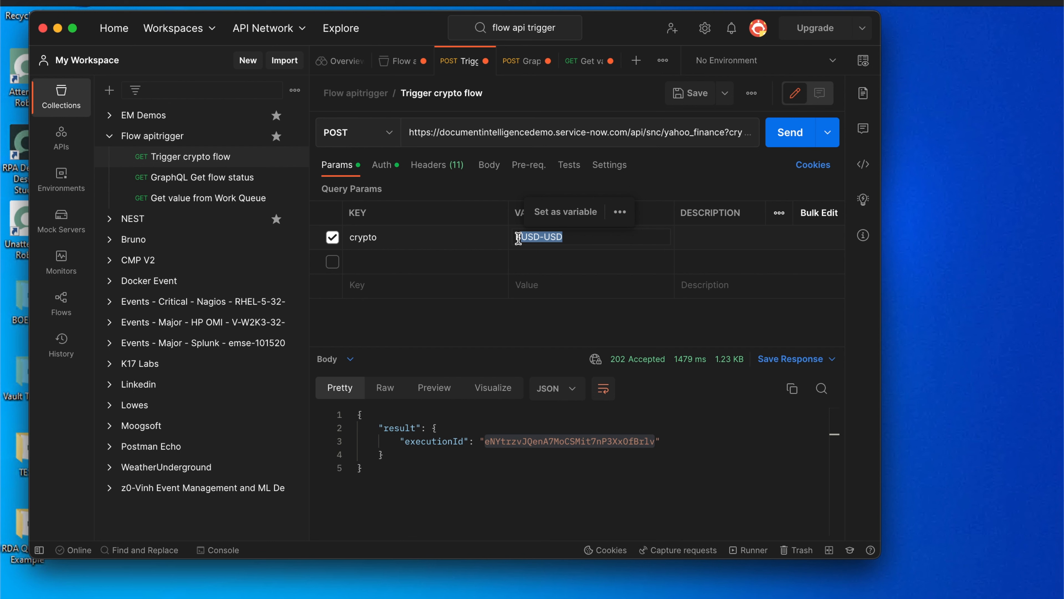
click(189, 201)
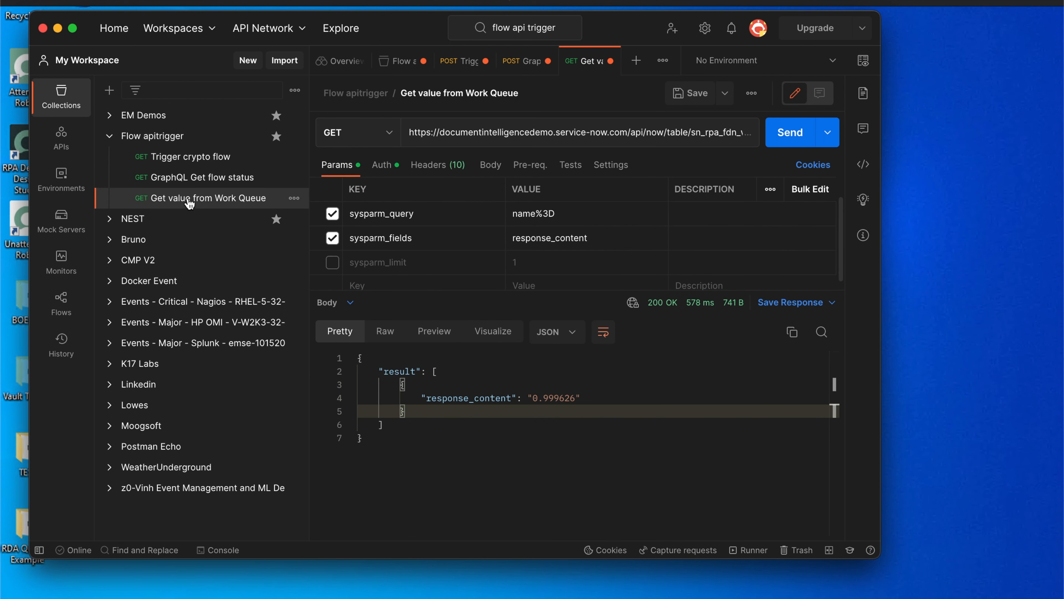
click(502, 133)
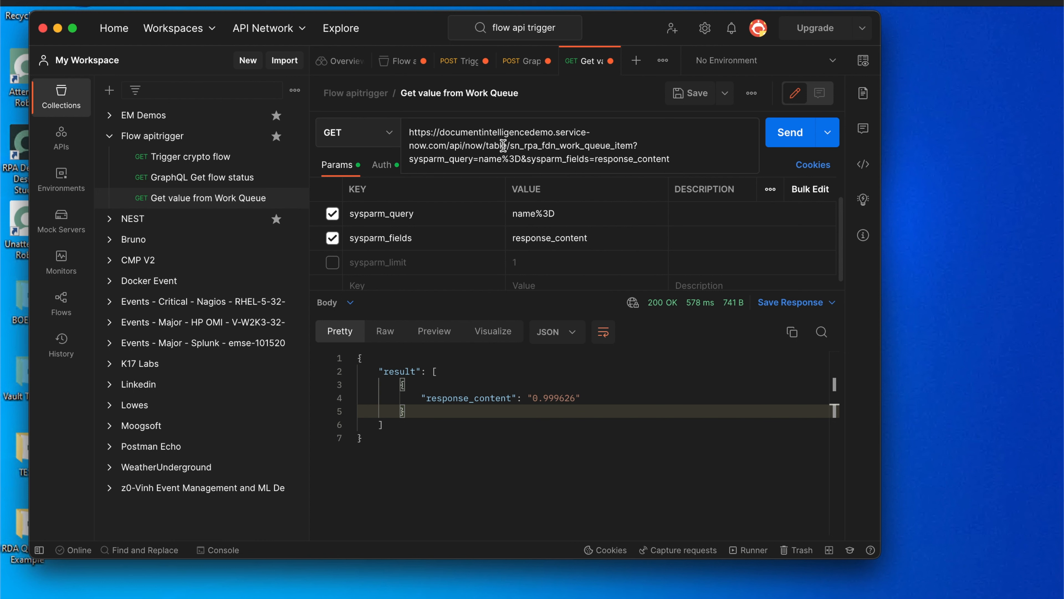
click(568, 214)
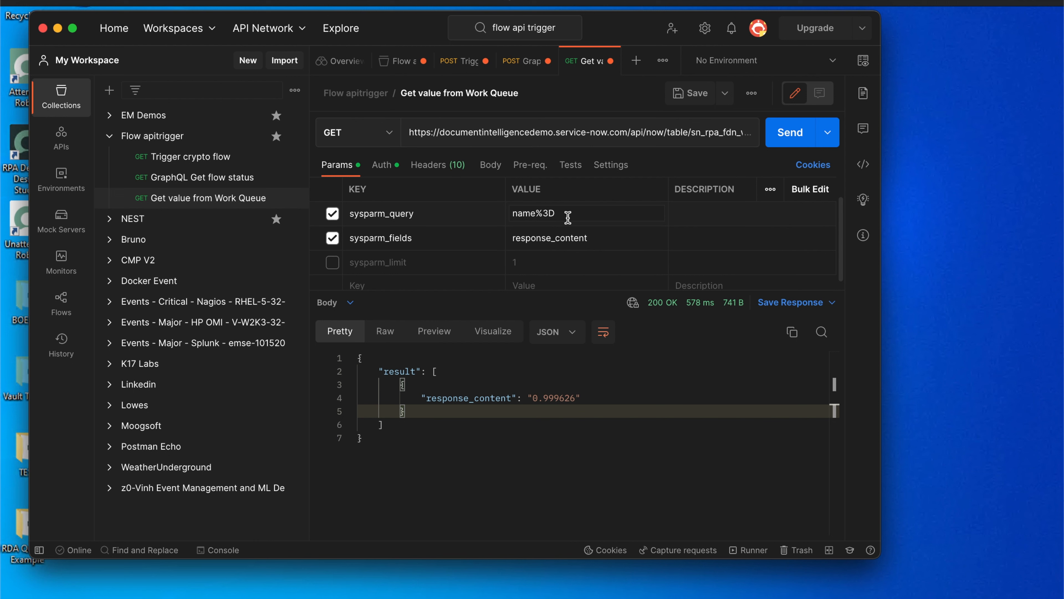
key(super+v)
- Complete the sysparm_query value of the Get value from Work Queue request as name%3DBUSD-USD, using the crypto value from Trigger crypto flow
click(190, 164)
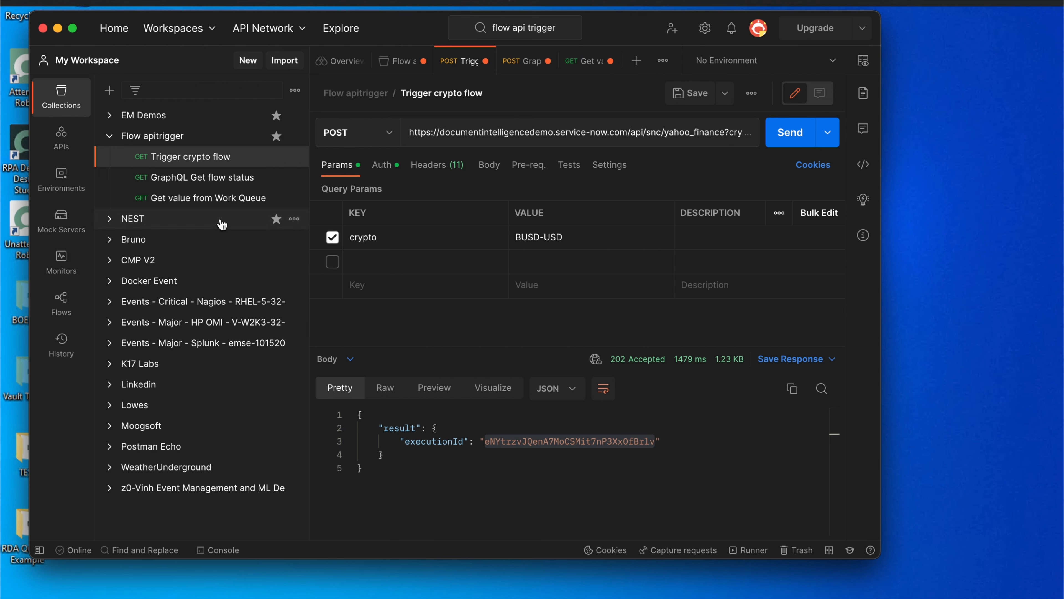
click(204, 197)
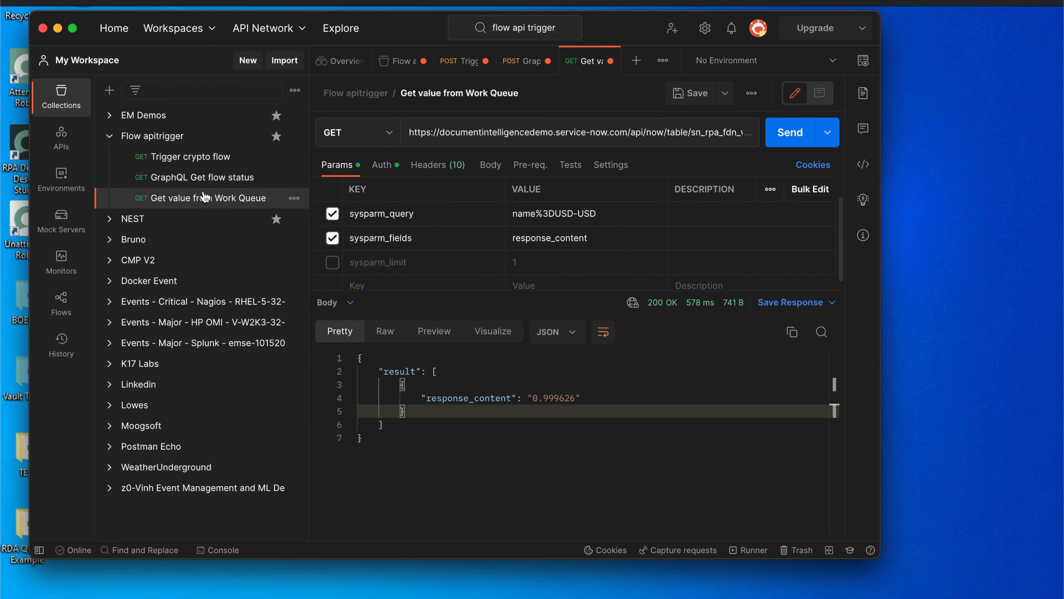
click(555, 213)
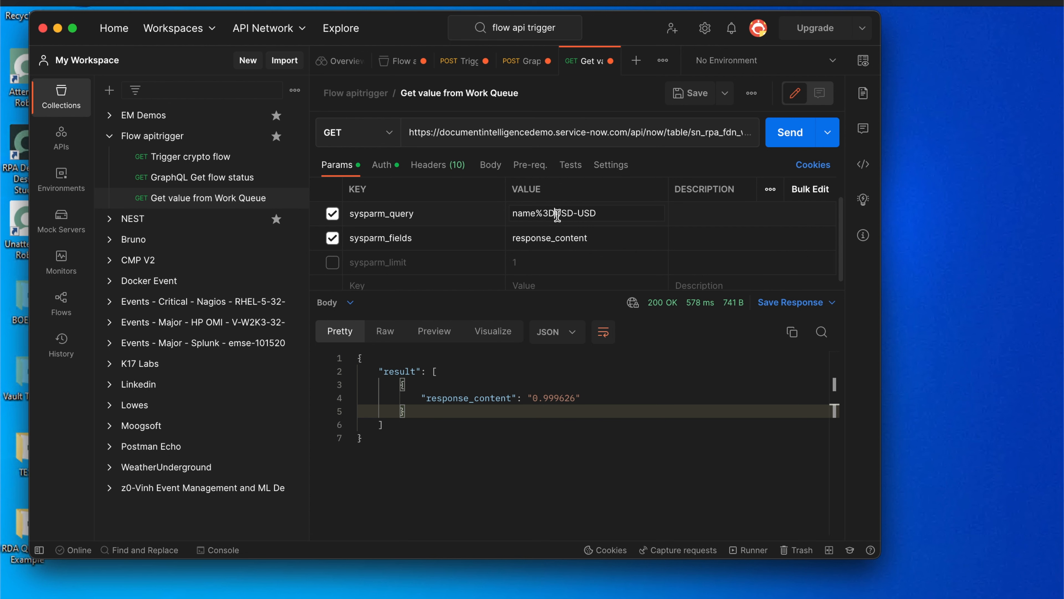
text(B)
- Review the full request URL and the sysparm_fields value, send the Get value from Work Queue request and highlight the returned response_content
click(652, 137)
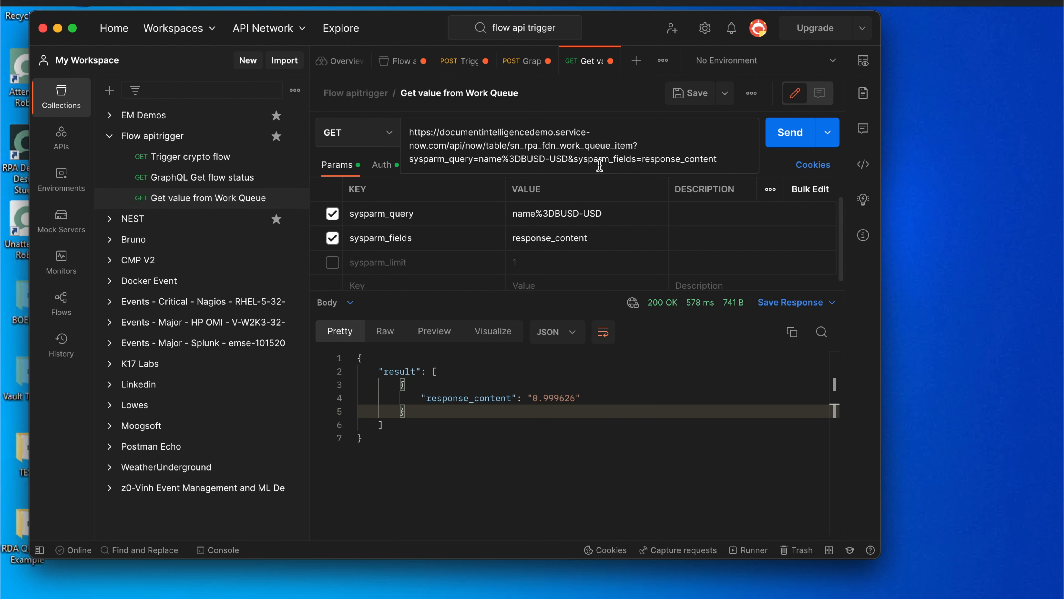
click(584, 238)
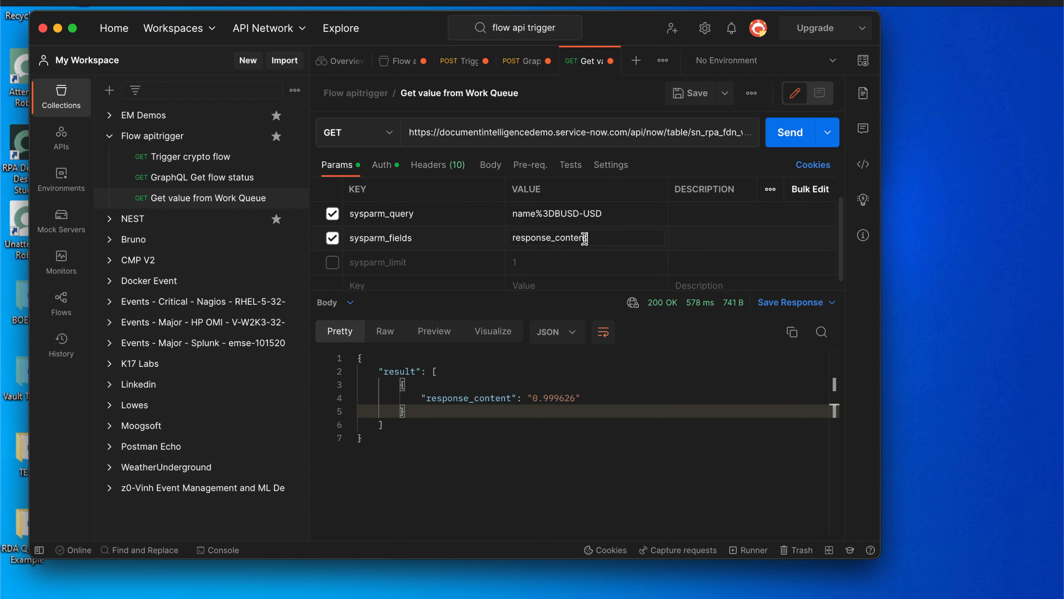
click(775, 140)
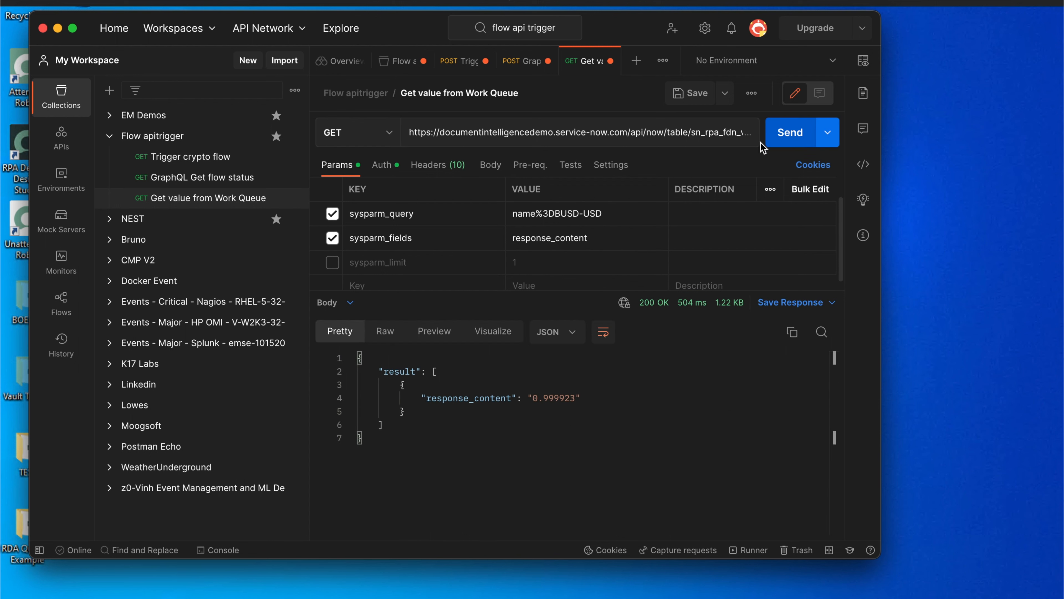
drag(581, 399, 536, 399)
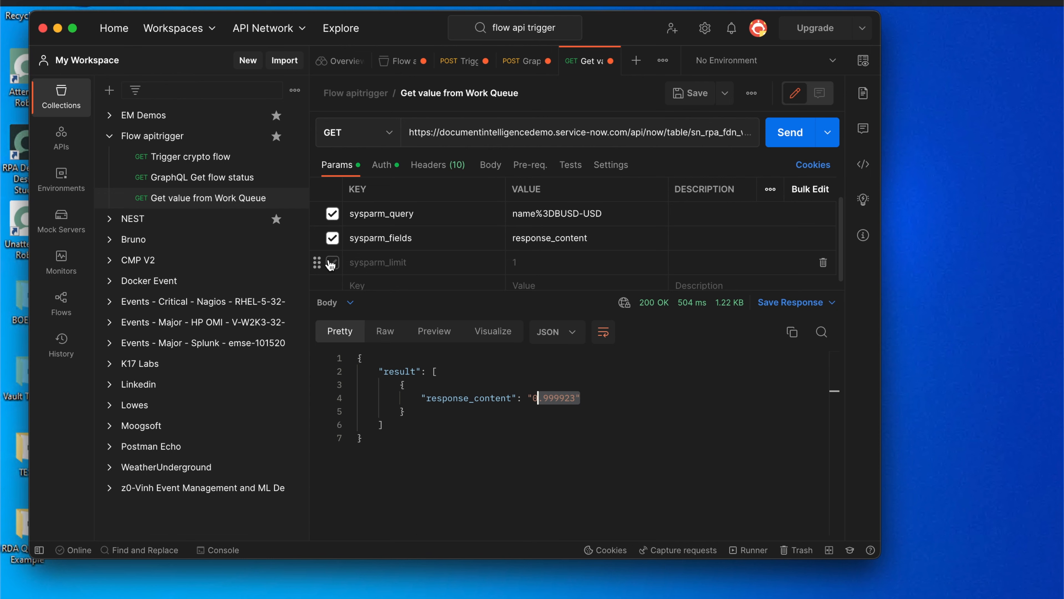
- Move the remote desktop window aside, switch to ServiceNow in the browser, find "robot" in the application navigator and open RPA Hub
drag(201, 5, 526, 47)
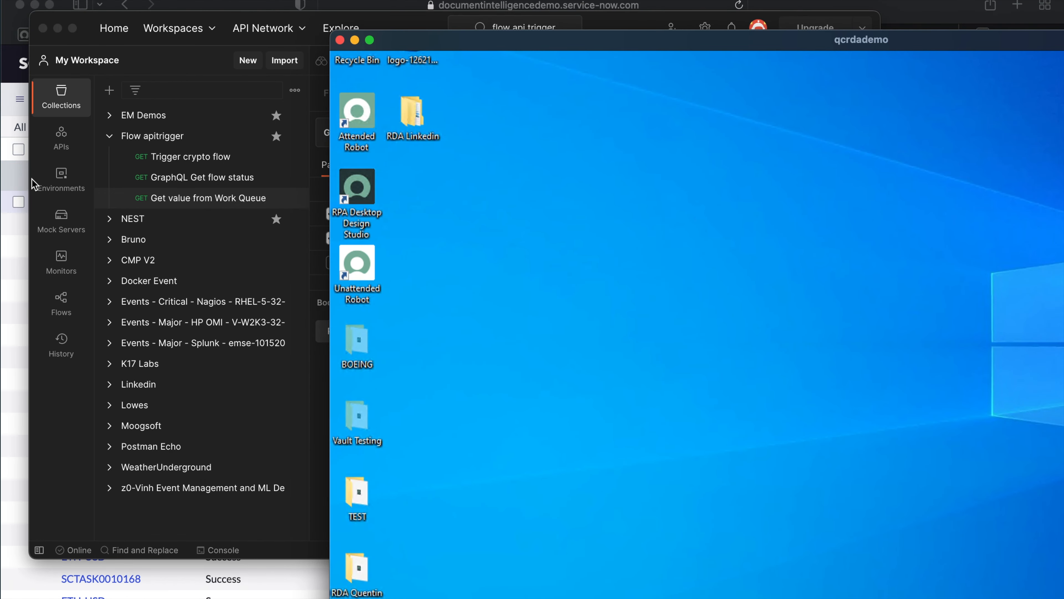
click(19, 178)
click(158, 66)
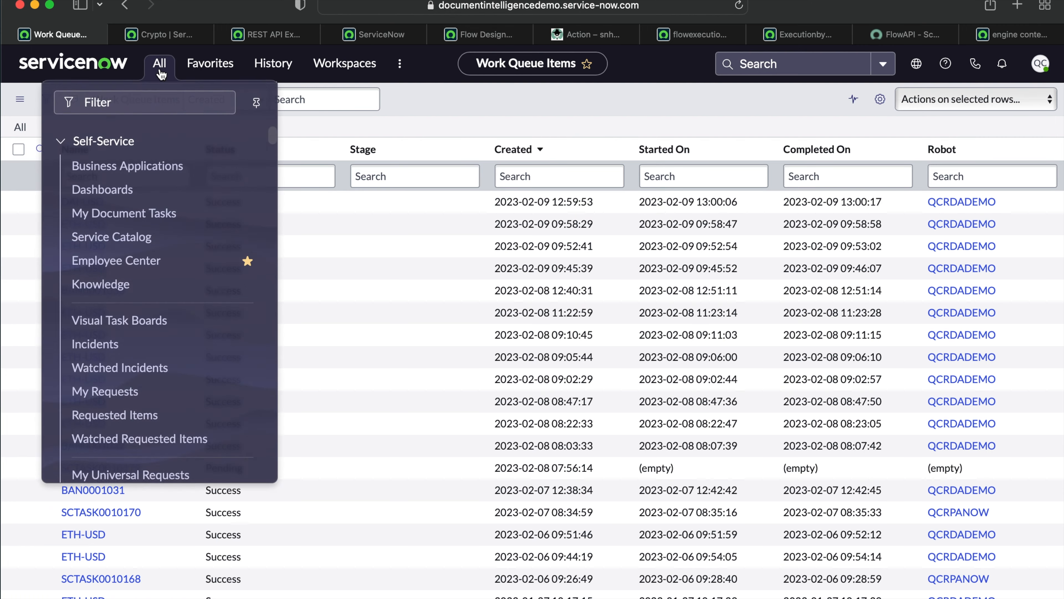
text(rob)
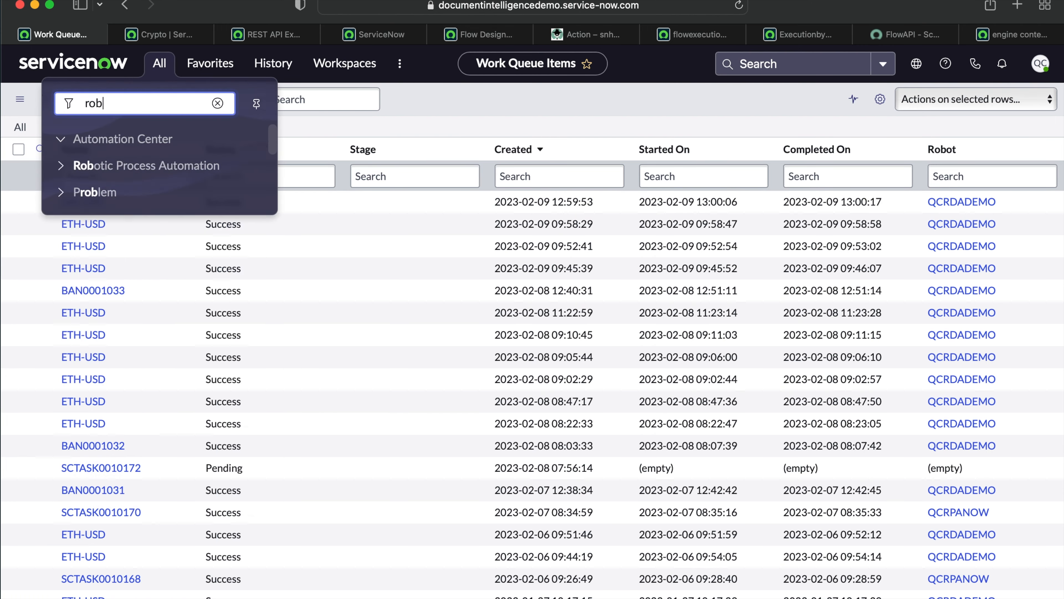
key(BackSpace)
text(bot)
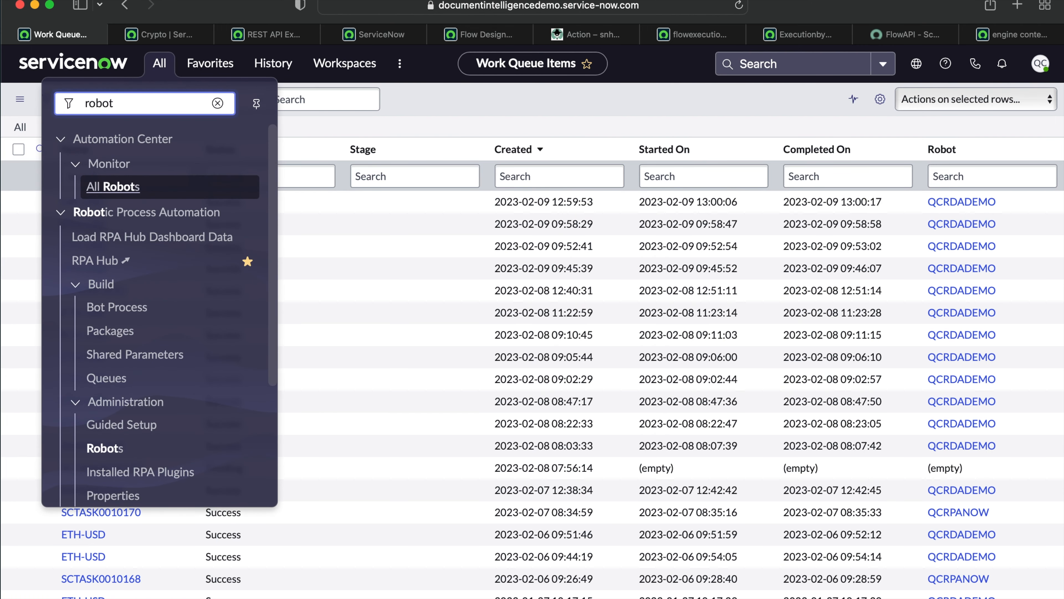
click(108, 261)
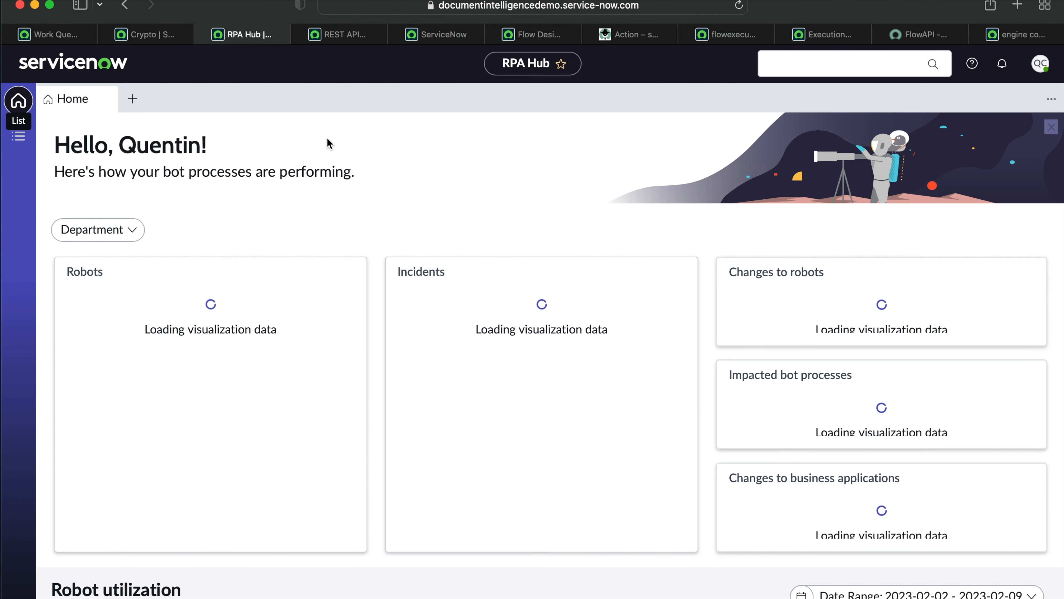
- Open the Crypto queue from the RPA Hub lists and show its Work Queue Items
click(19, 137)
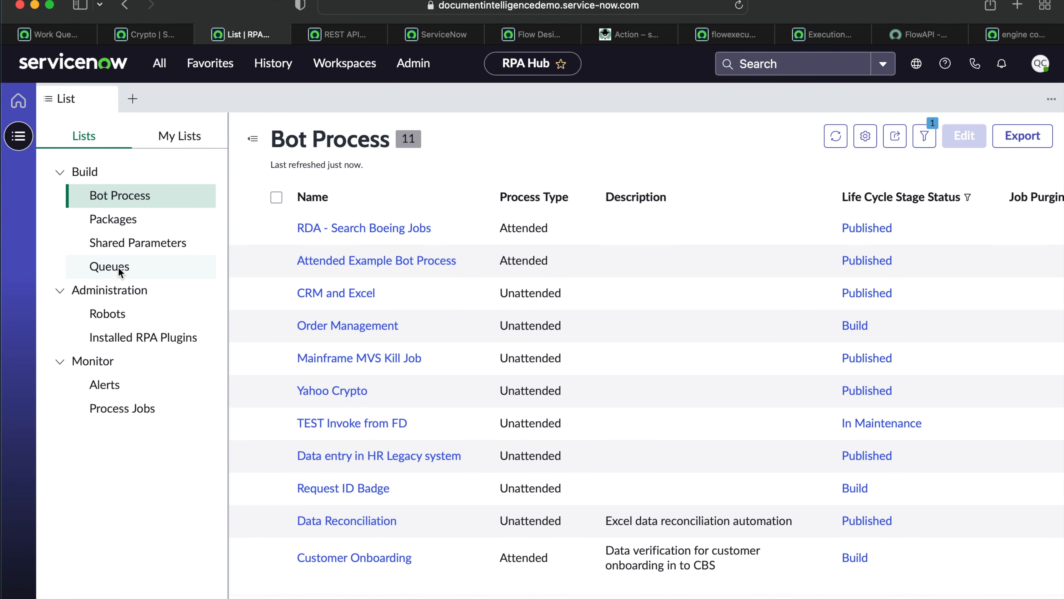
click(118, 267)
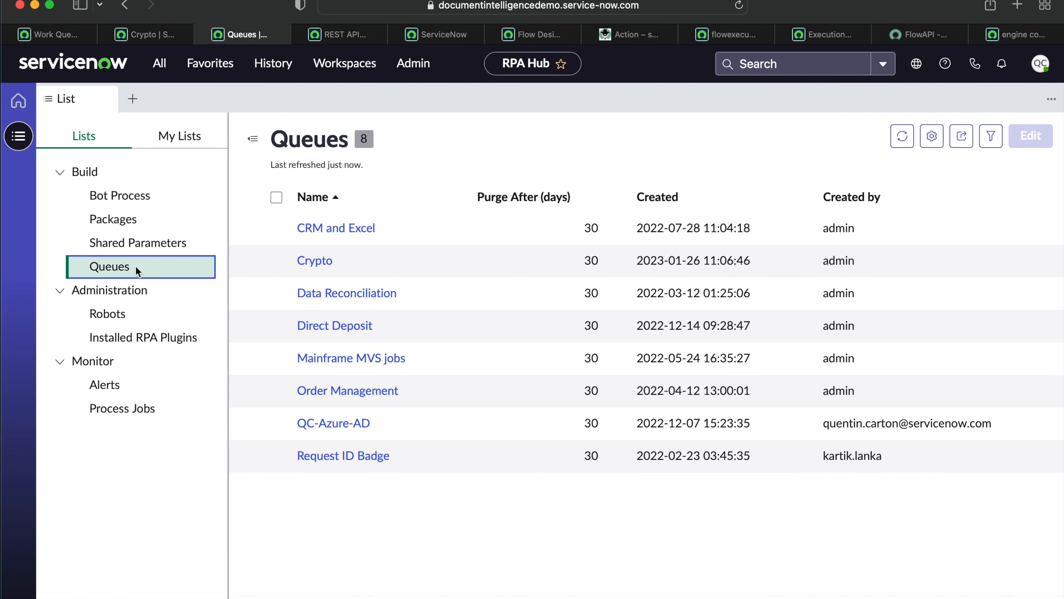
click(315, 264)
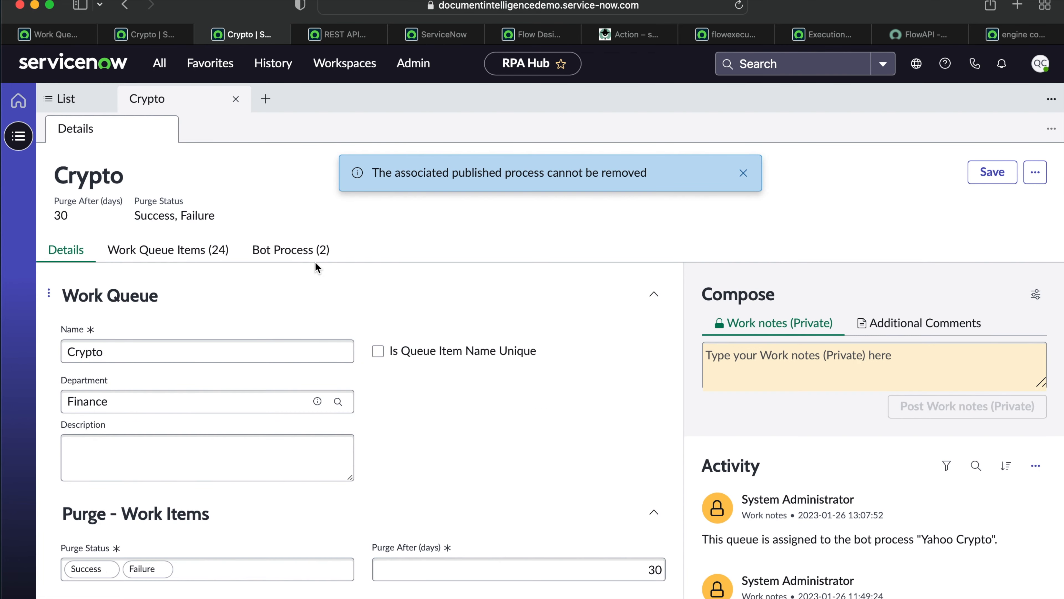
click(189, 253)
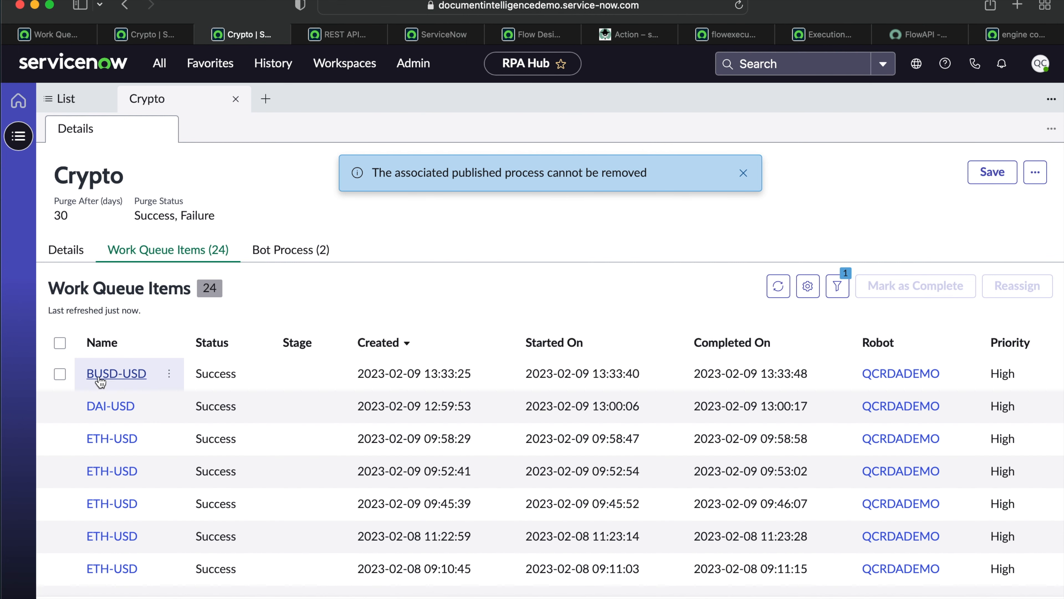
- Open the BUSD-USD work queue item and examine its Request Content and Response Content, highlighting the response value
click(118, 375)
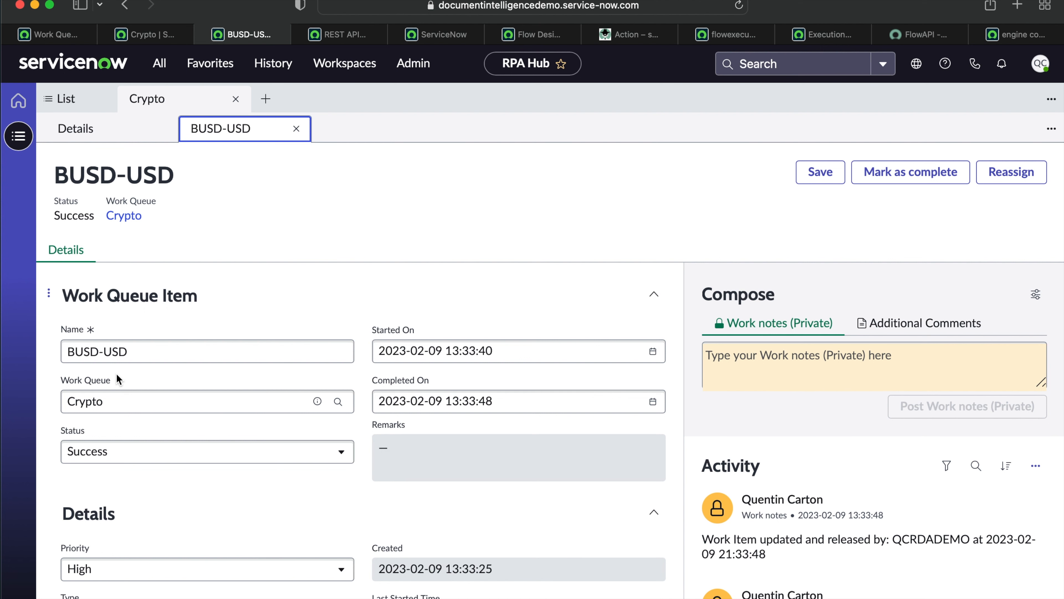
scroll(116, 373, down, 2)
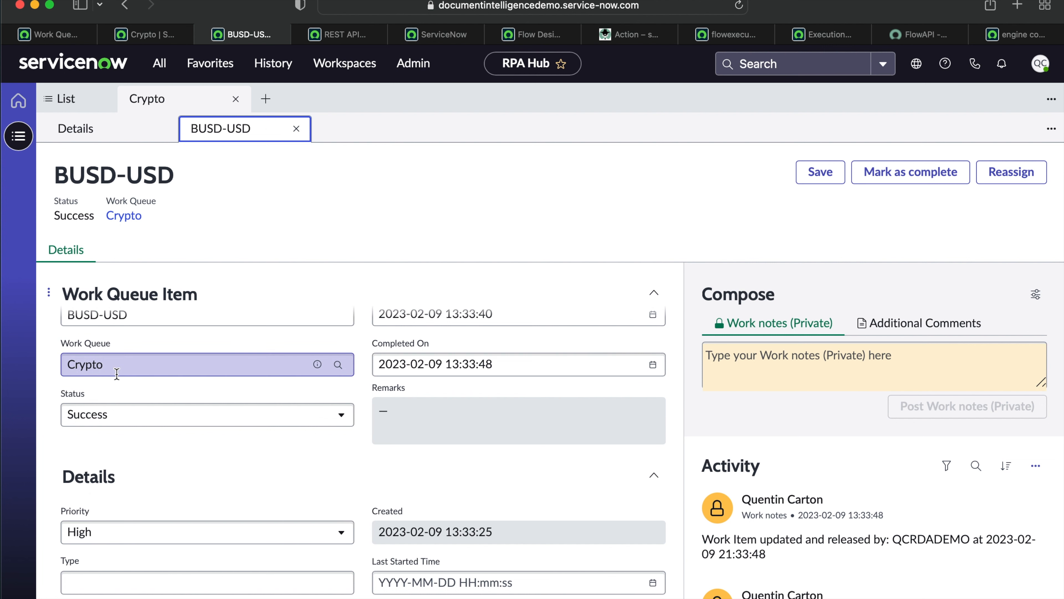
scroll(117, 373, down, 10)
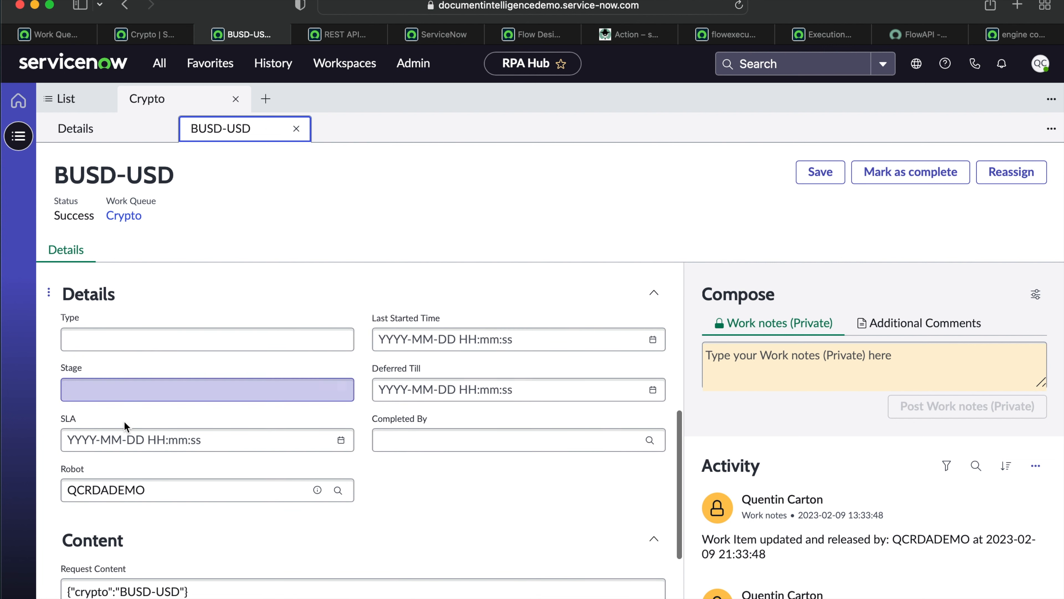
scroll(120, 399, down, 3)
click(130, 548)
drag(118, 551, 59, 546)
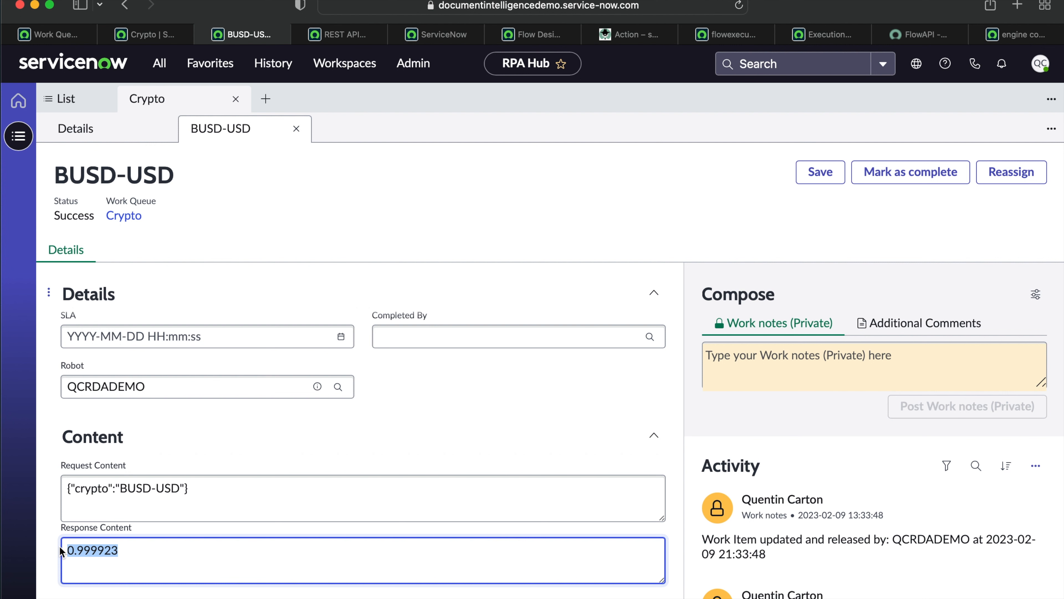
drag(59, 546, 271, 510)
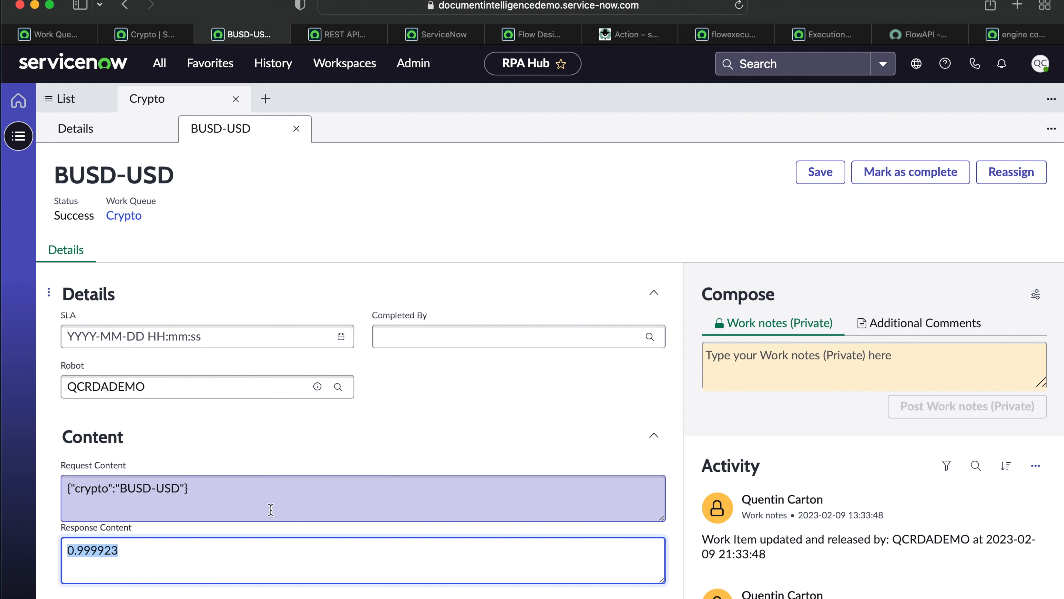